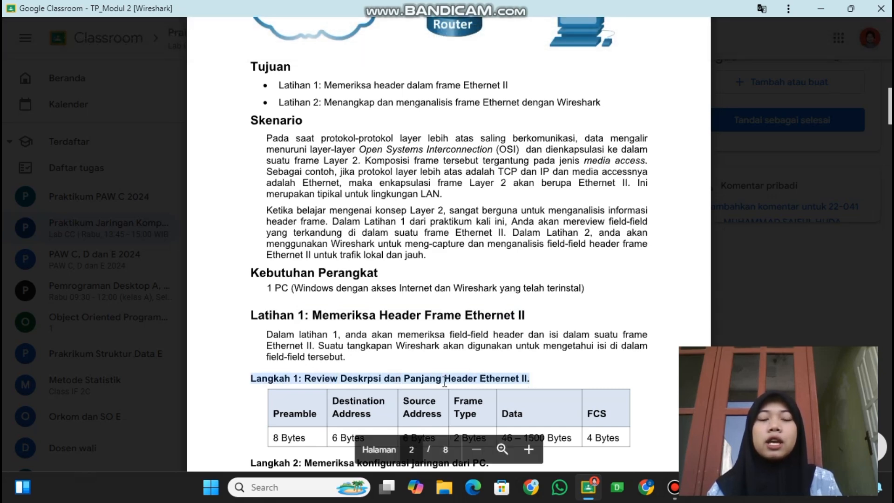
Read the Ethernet II header field table in Langkah 1 and the Langkah 2 heading of the assignment document.
scroll(444, 382, down, 2)
click(284, 332)
drag(284, 332, 375, 334)
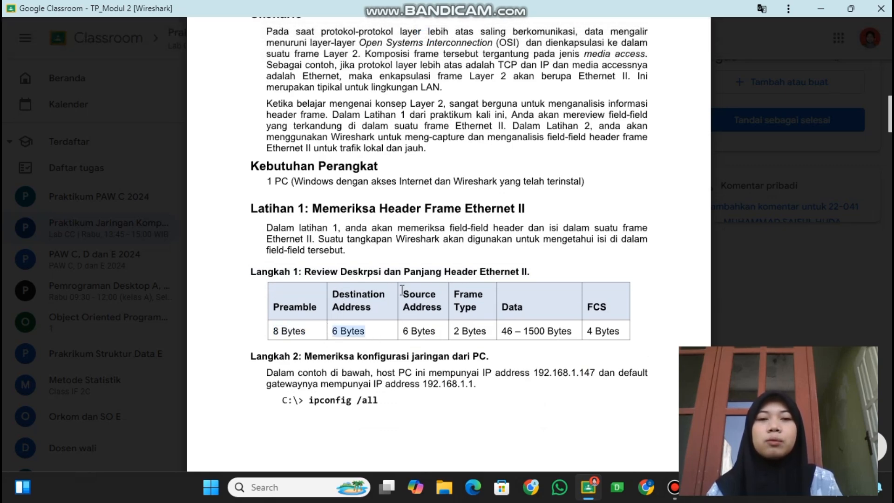
drag(404, 295, 605, 312)
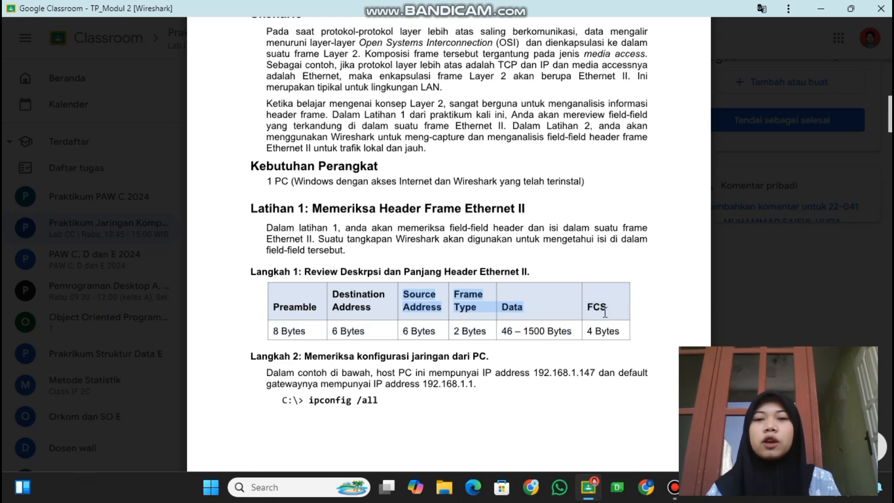
scroll(445, 349, down, 1)
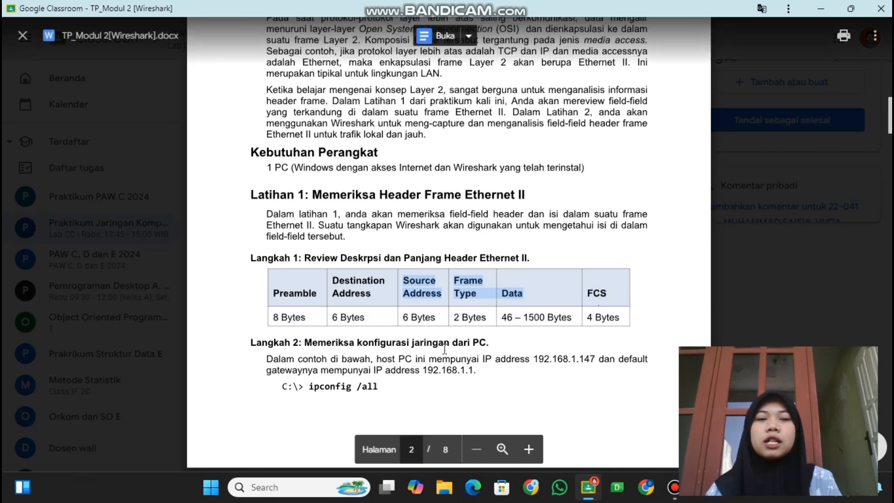
scroll(445, 349, down, 2)
drag(252, 277, 494, 280)
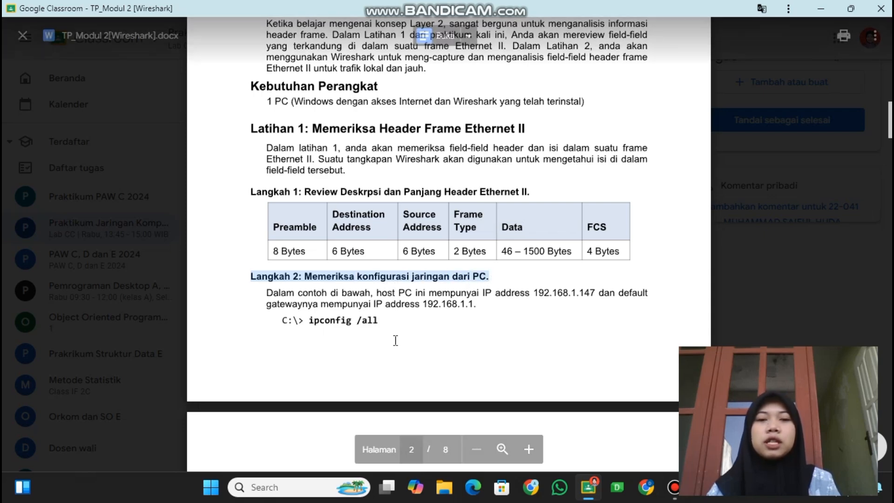
Open Command Prompt as administrator and place it side by side with the assignment document.
click(272, 487)
text(co)
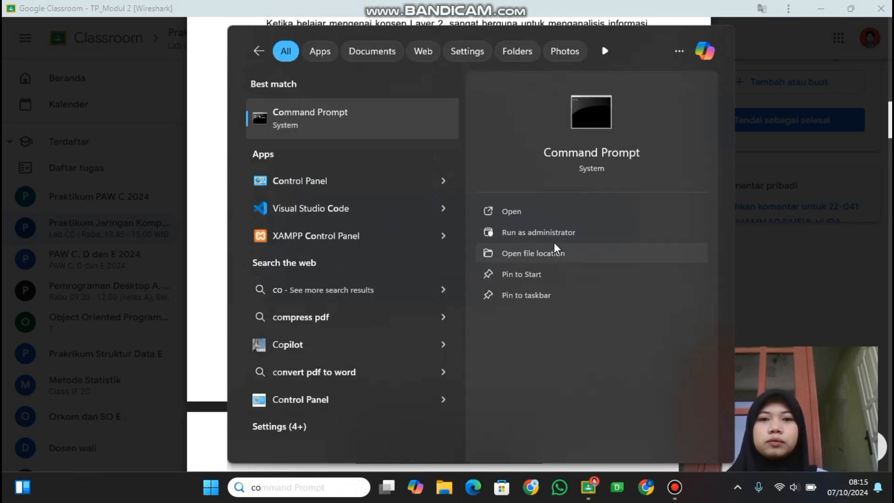
click(552, 233)
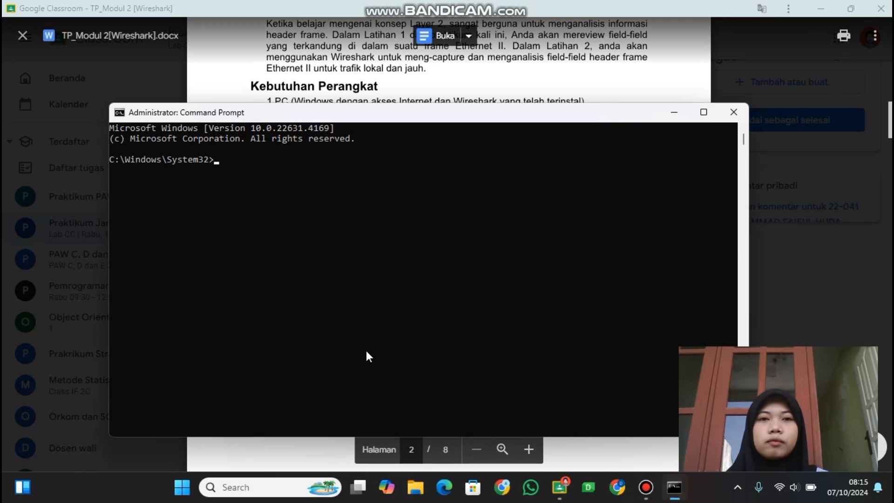
key(super+Left)
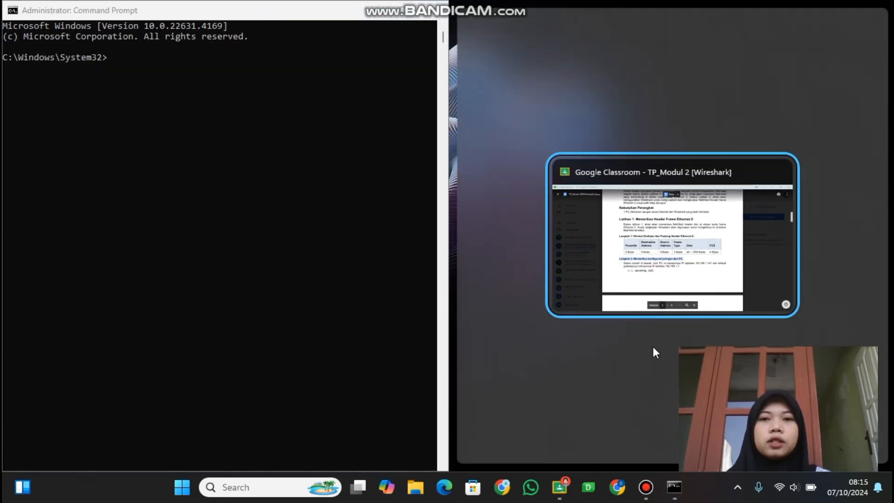
click(700, 281)
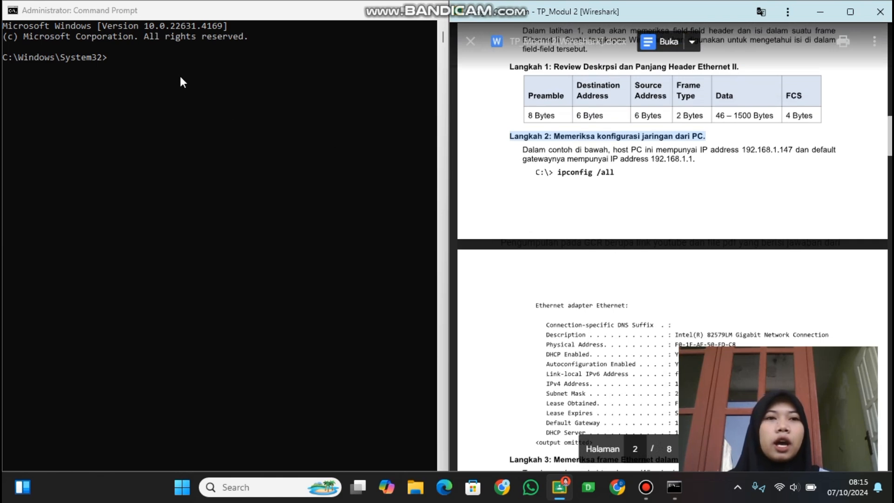
Run ipconfig /all in Command Prompt to list the PC's full network configuration.
click(180, 78)
text(ipc)
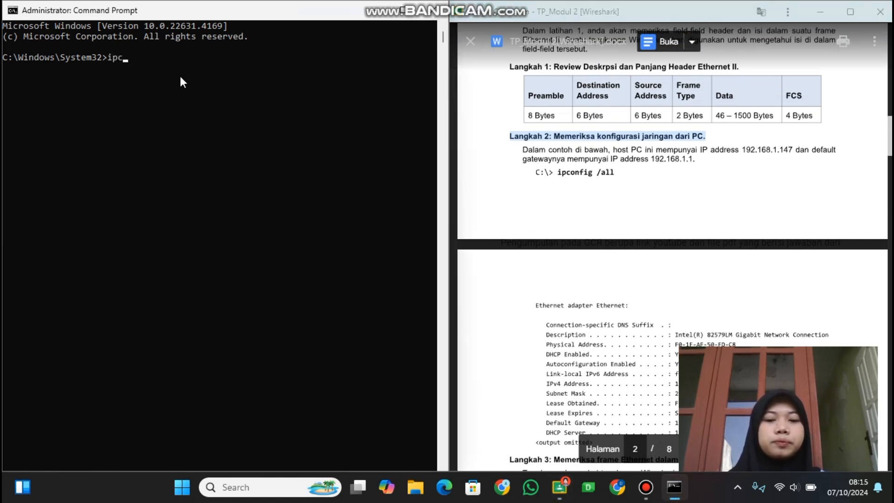
text(onfig)
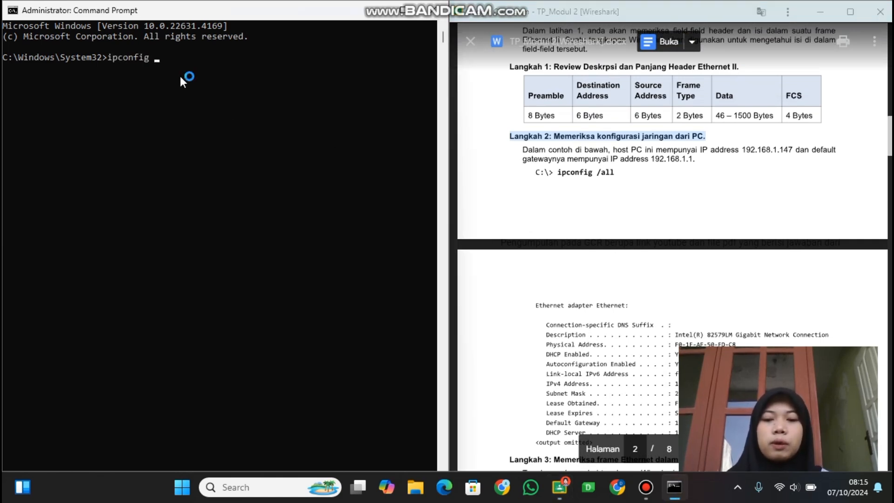
text( /all)
key(Return)
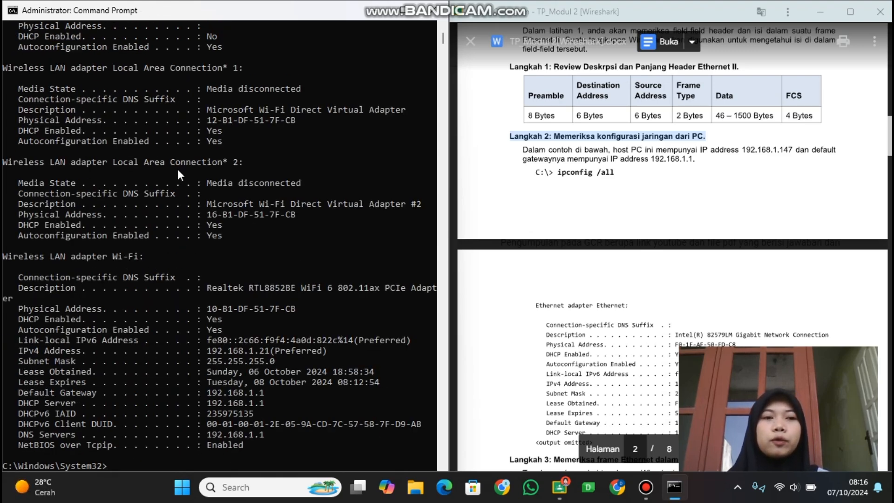
Examine the Wi-Fi adapter's IPv4 address, default gateway and physical address, and read the document's sample output and Langkah 3.
scroll(178, 169, down, 4)
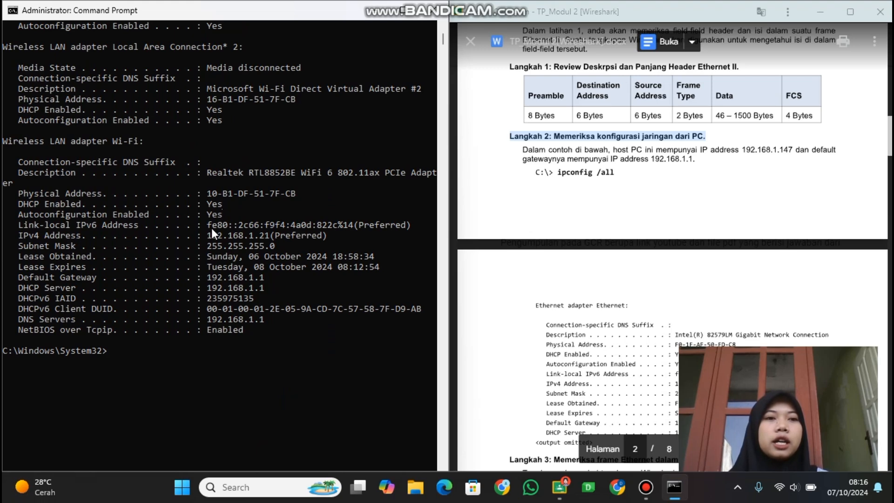
drag(213, 230, 283, 237)
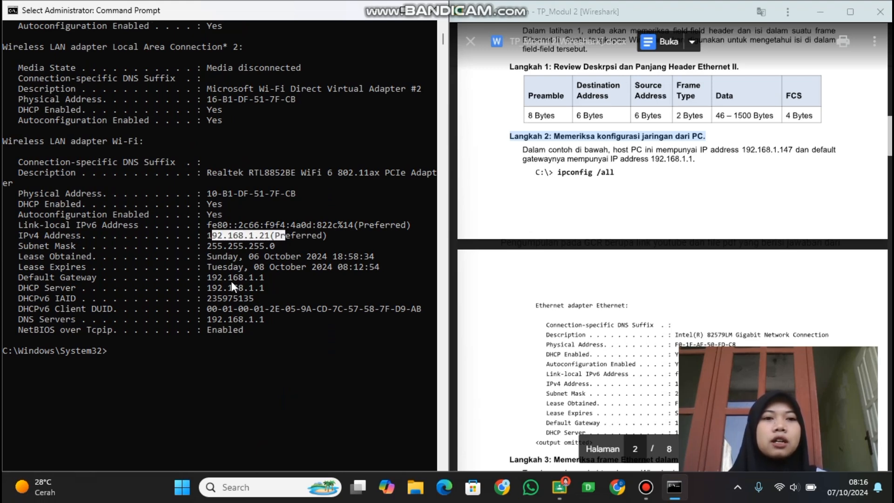
drag(205, 278, 264, 277)
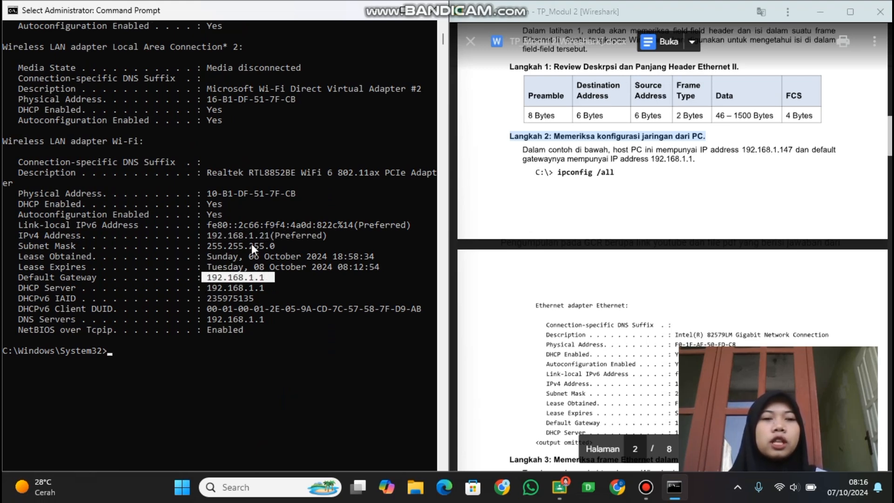
click(205, 192)
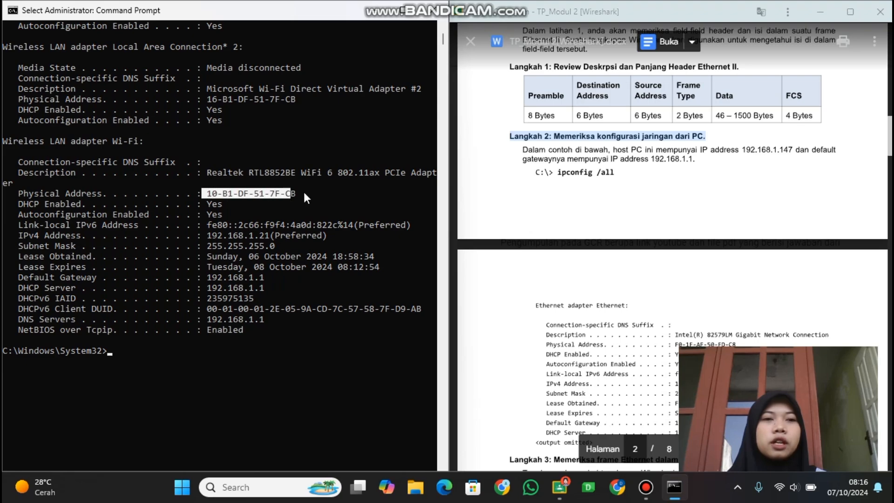
scroll(288, 246, down, 8)
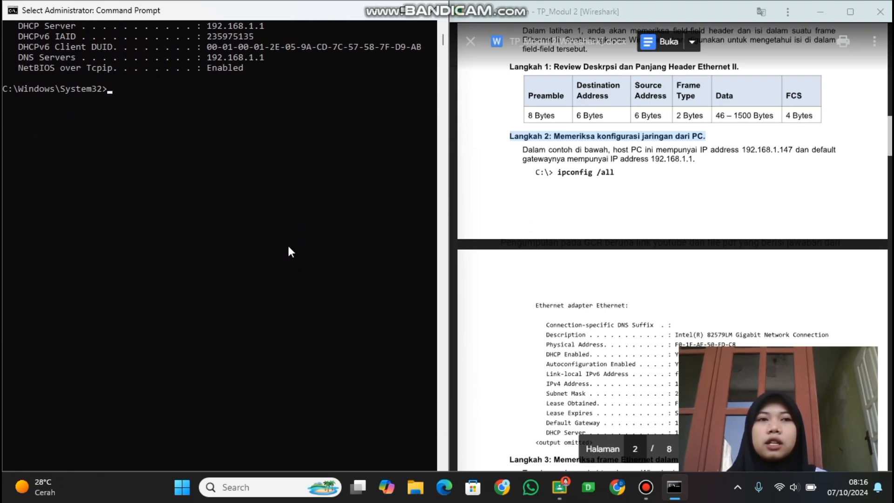
scroll(287, 244, up, 3)
scroll(595, 193, down, 6)
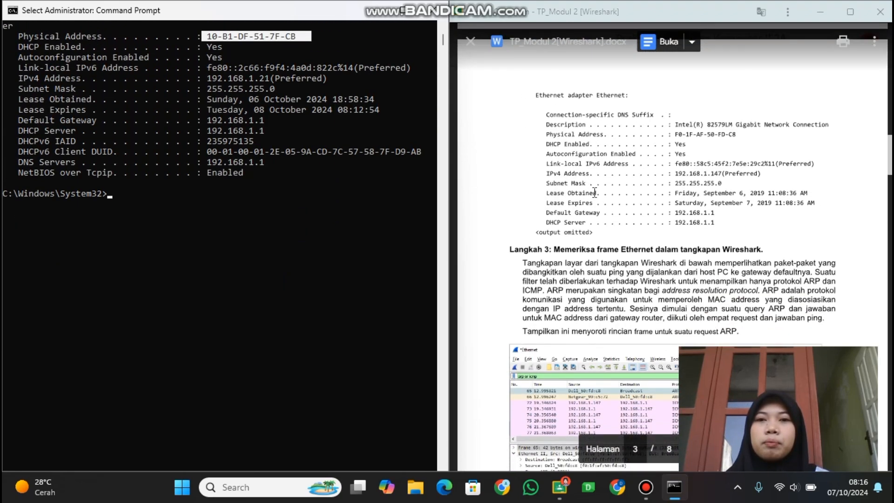
scroll(594, 192, down, 1)
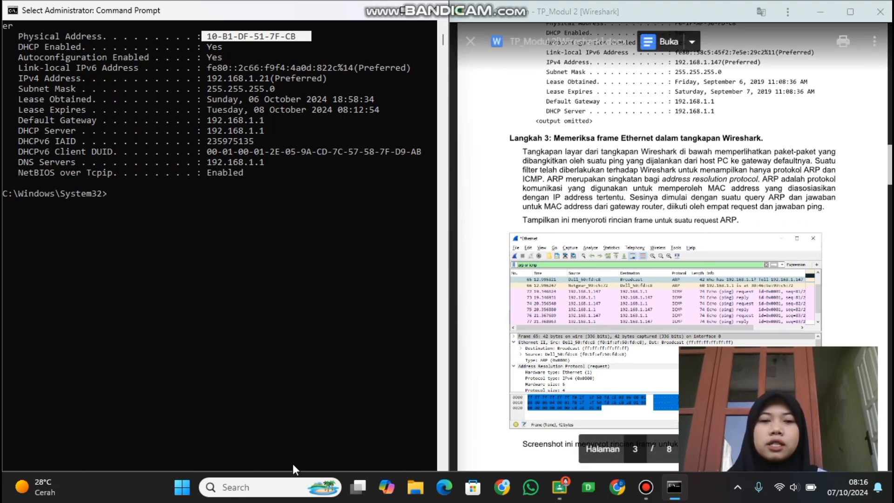
Open Wireshark and place its window side by side with Command Prompt.
click(280, 484)
text(wi)
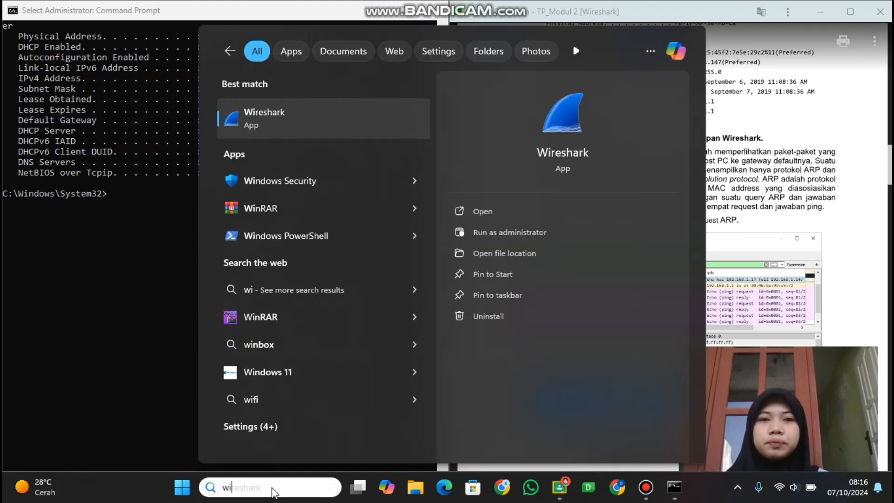
key(Return)
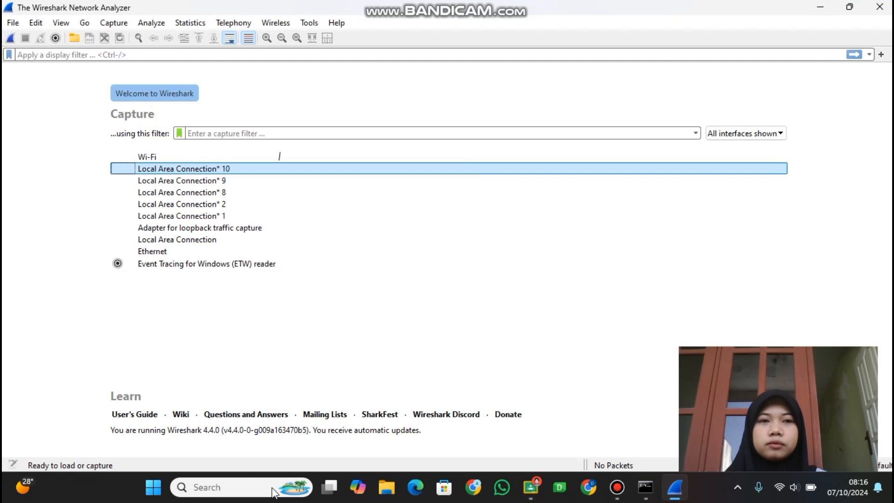
key(super+Left)
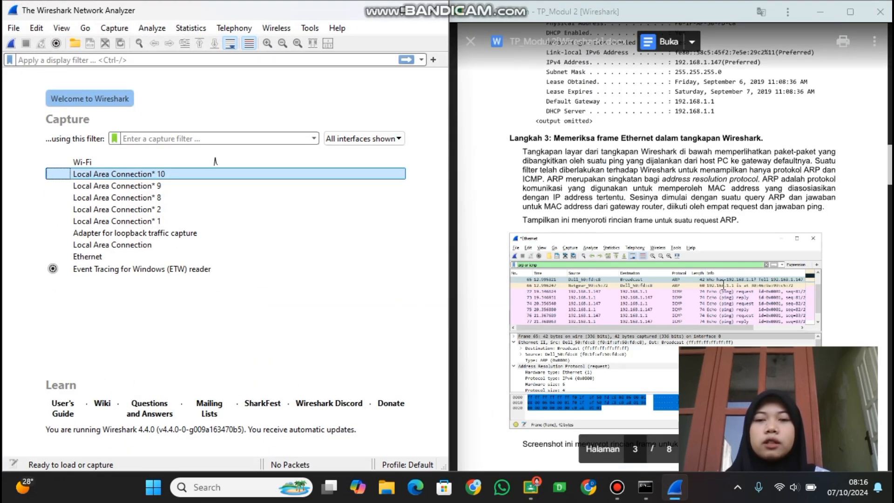
scroll(564, 241, down, 3)
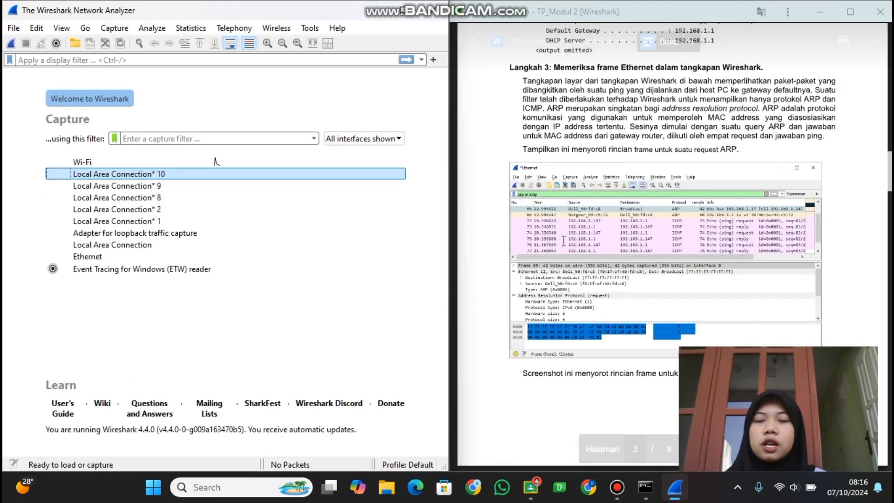
scroll(564, 240, up, 2)
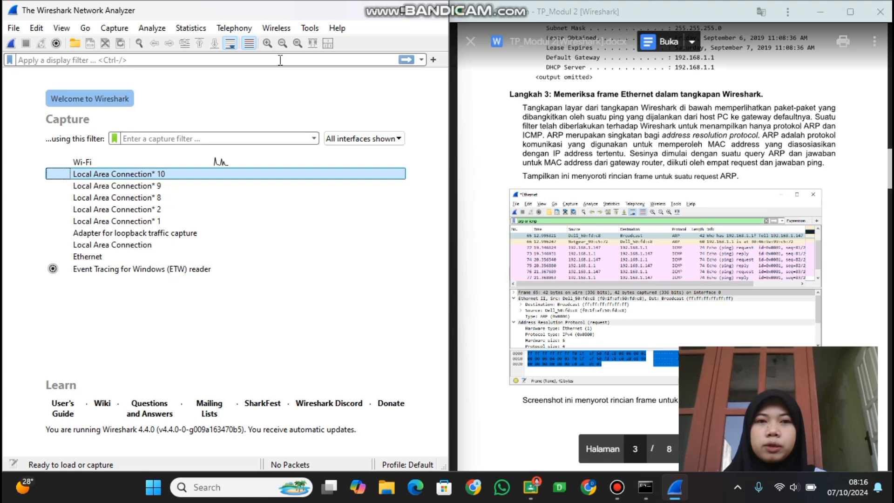
key(super+Right)
key(super+Right)
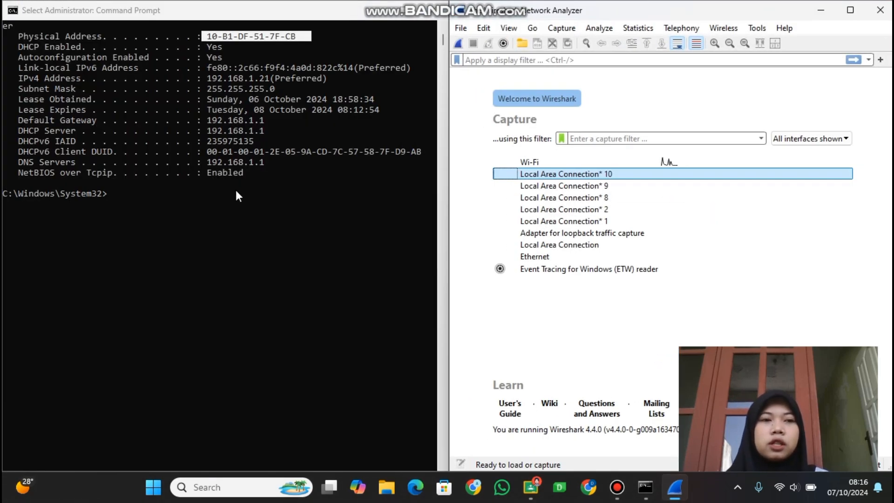
List the ARP cache in Command Prompt with arp -a and examine the default gateway's entry.
click(235, 190)
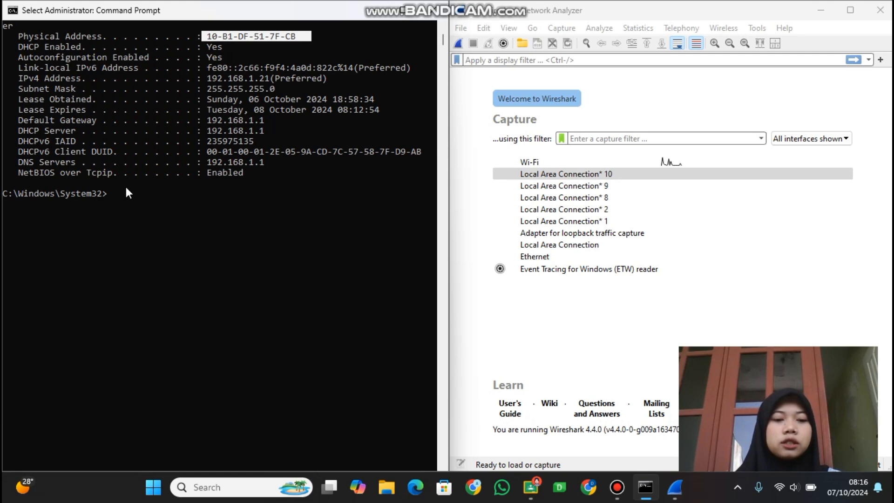
text(arp)
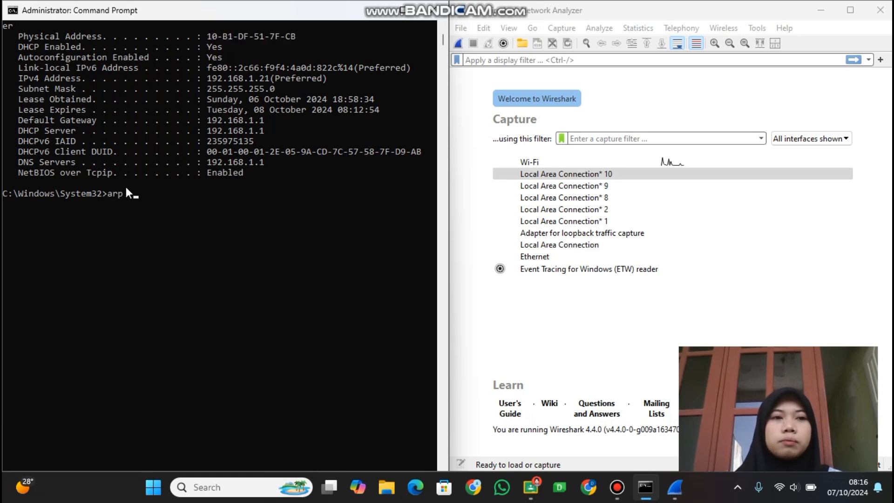
text( -a)
key(Return)
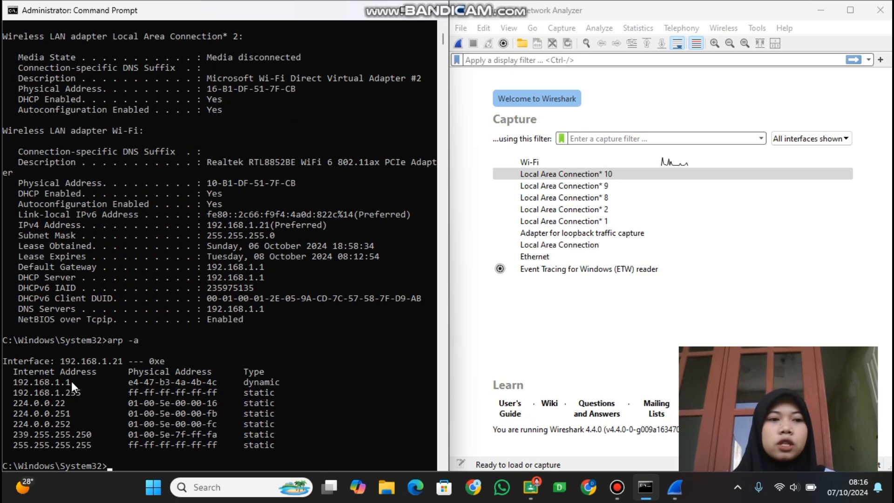
drag(76, 380, 16, 384)
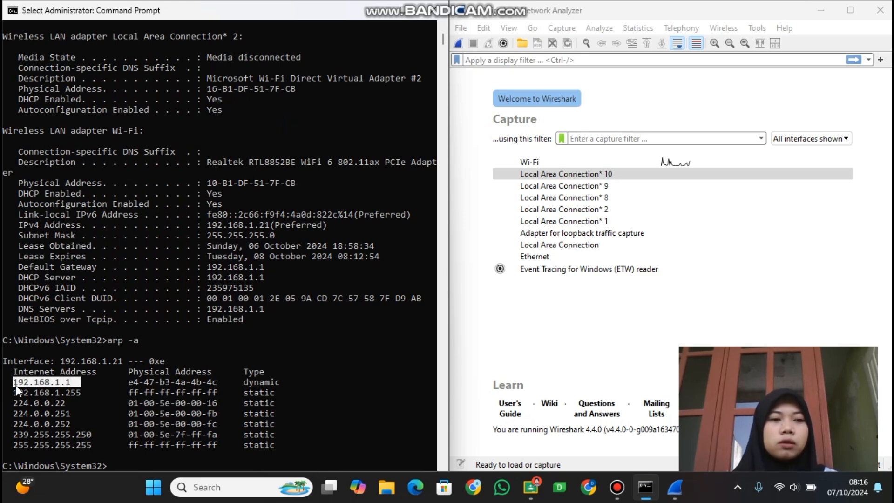
right_click(16, 384)
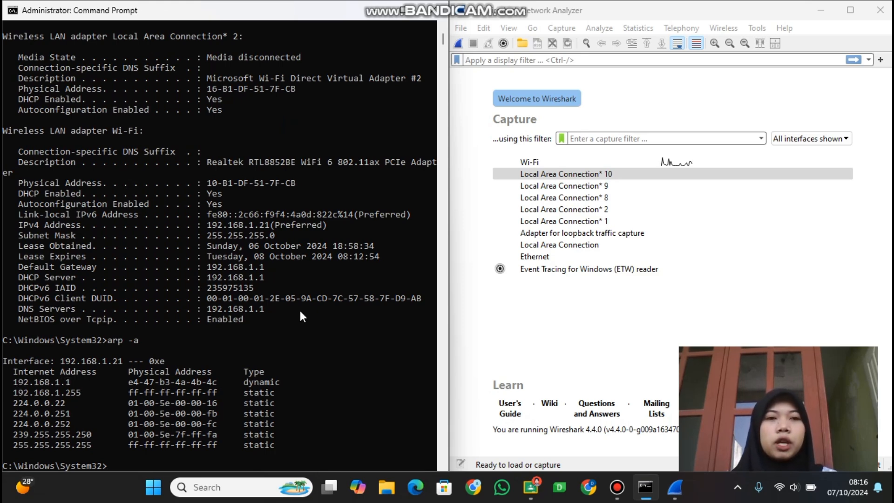
scroll(300, 316, down, 2)
scroll(300, 316, down, 2)
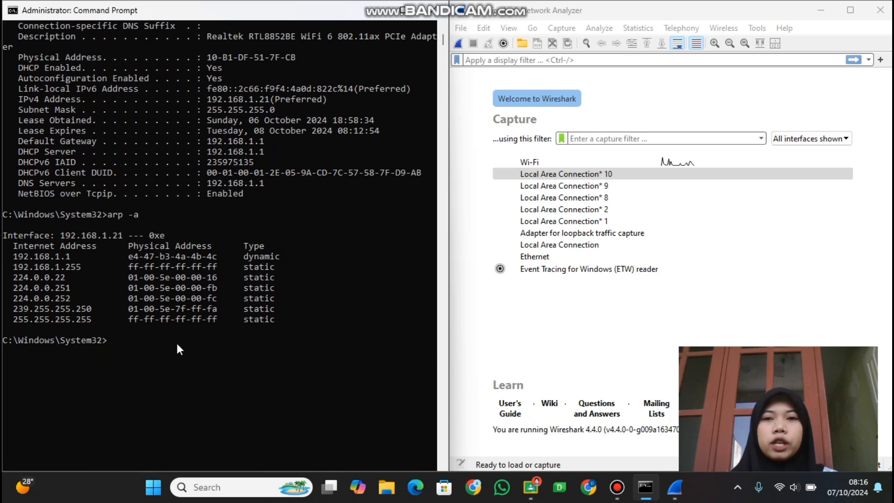
Capture traffic on Wireshark's Wi-Fi interface and stop it after entering arp -d in Command Prompt without running it.
double_click(560, 162)
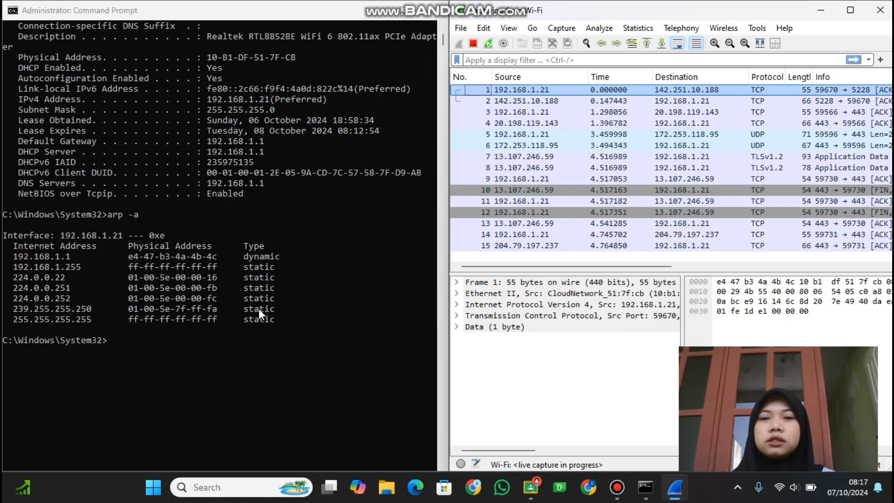
click(135, 340)
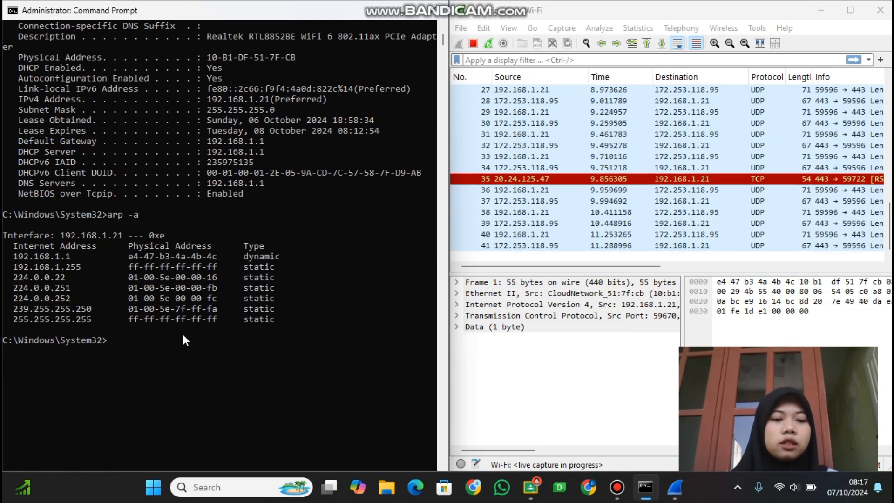
text(arp)
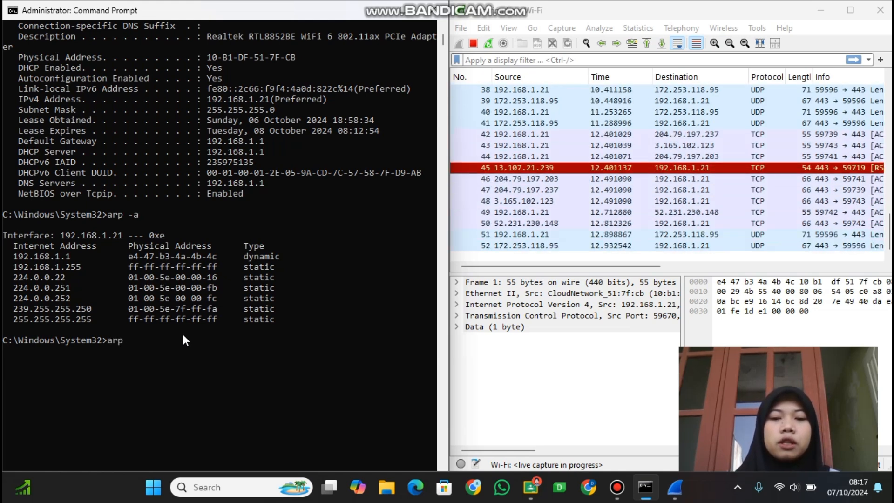
text( -d)
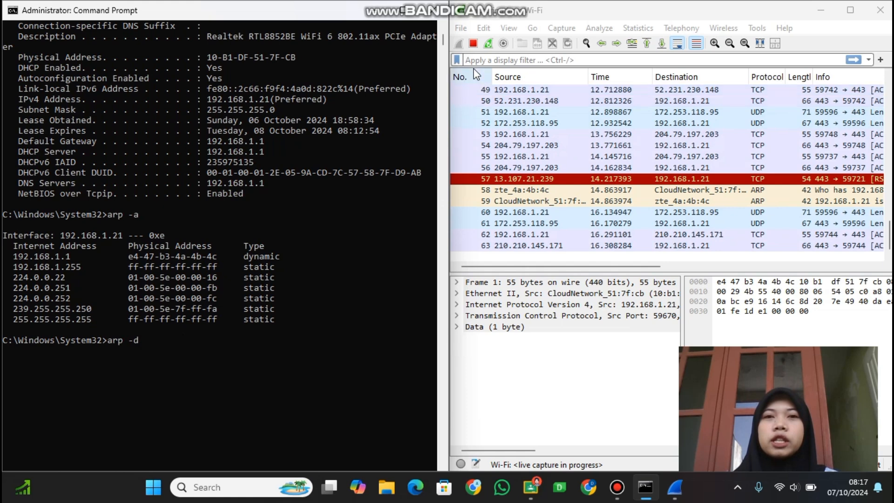
click(473, 44)
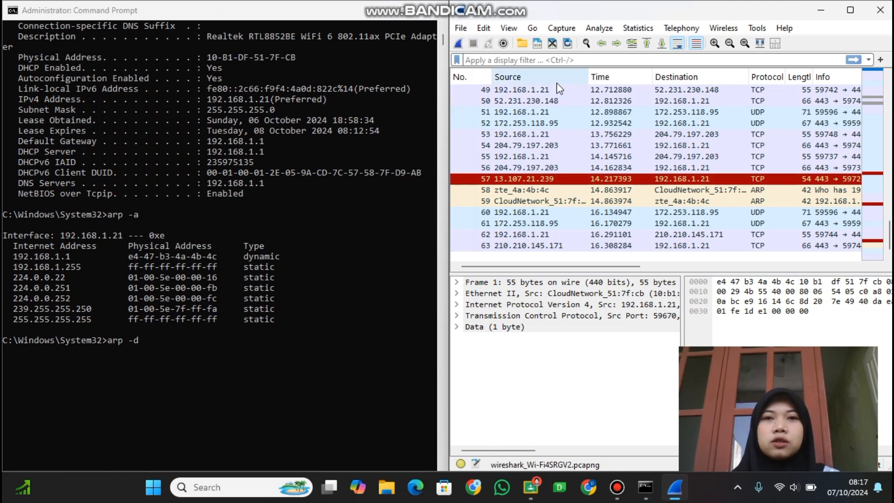
Filter the Wireshark packet list by "arp or icmp" and clear the ARP cache with arp -d in Command Prompt.
click(559, 61)
text(ar)
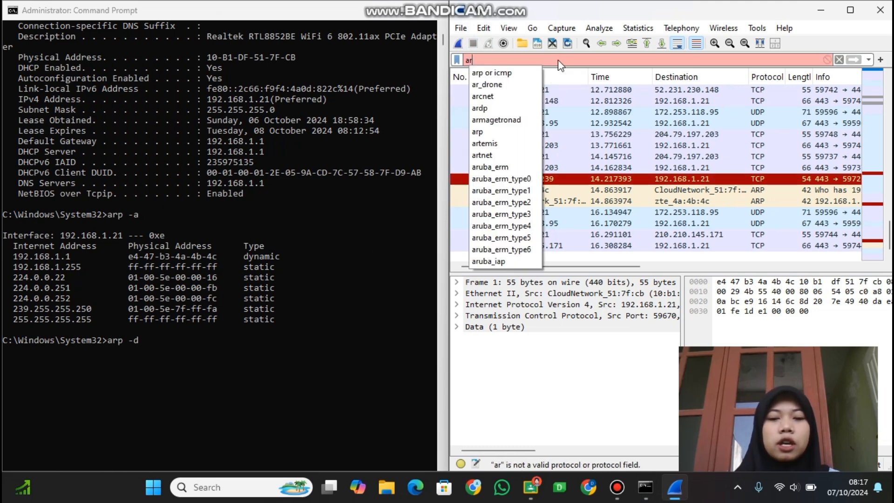
text(p or icmp)
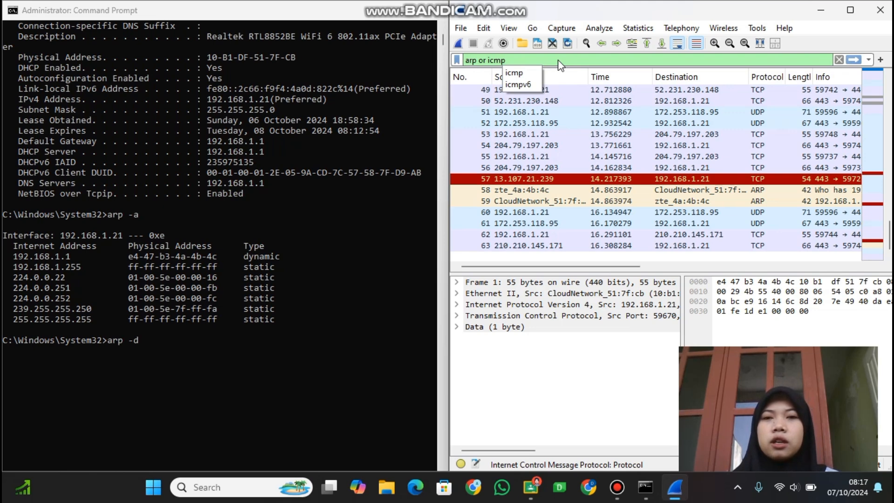
click(173, 340)
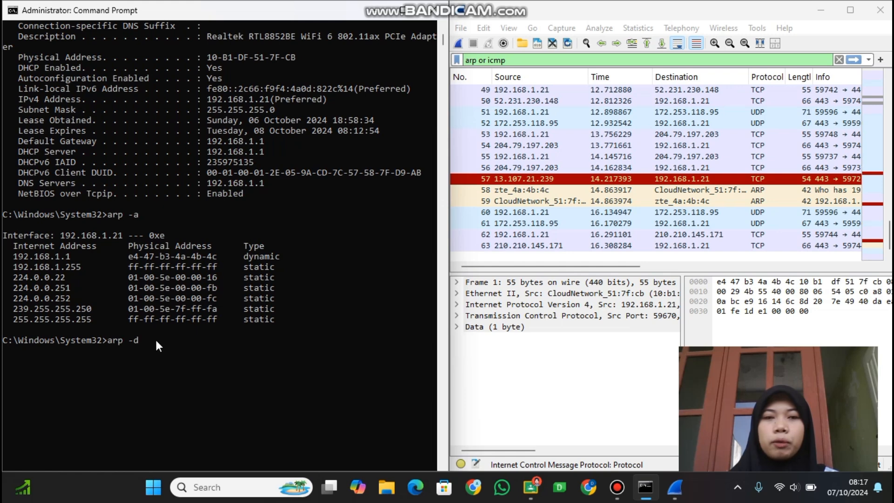
key(Return)
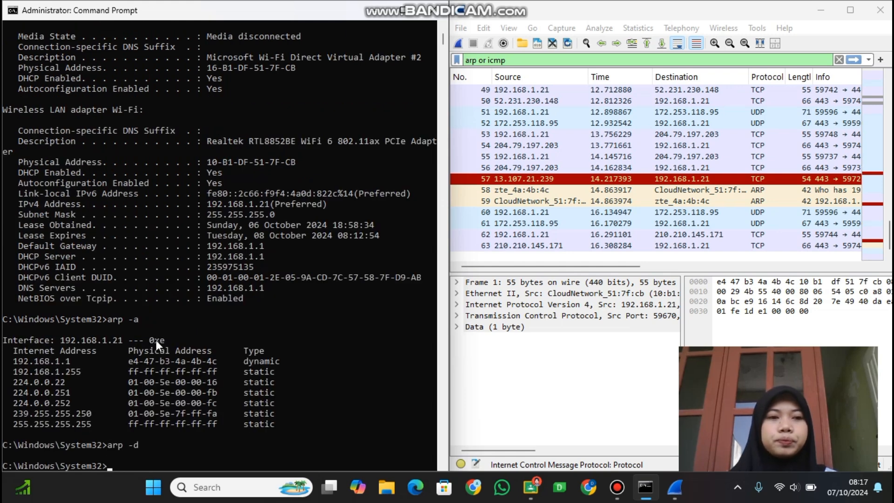
click(597, 59)
key(Return)
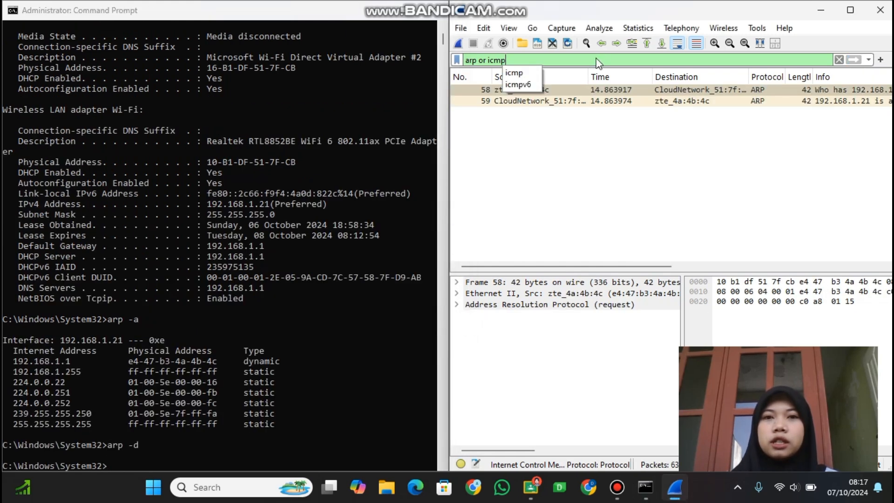
Ping the default gateway 192.168.1.1 from Command Prompt.
click(134, 458)
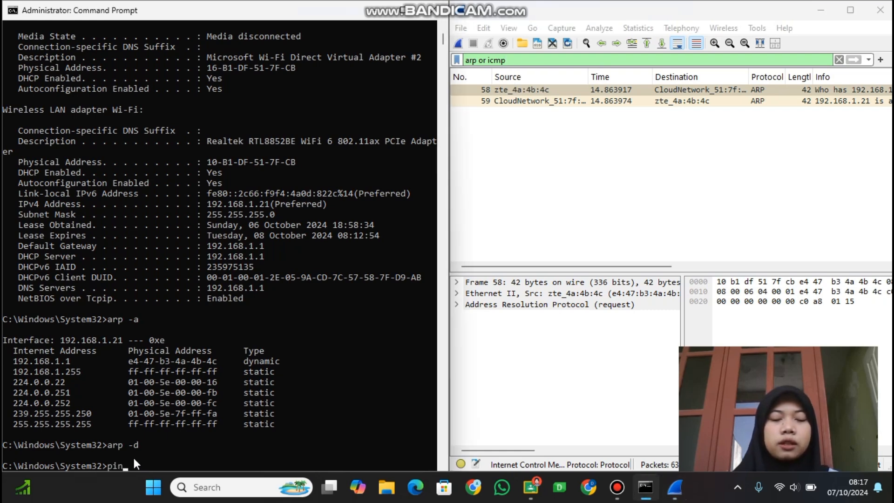
text(ping 192.168.1.1)
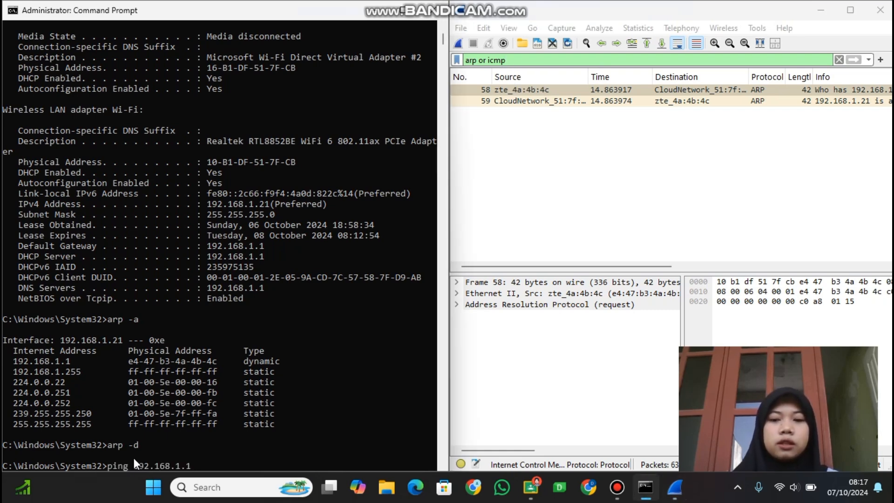
key(Return)
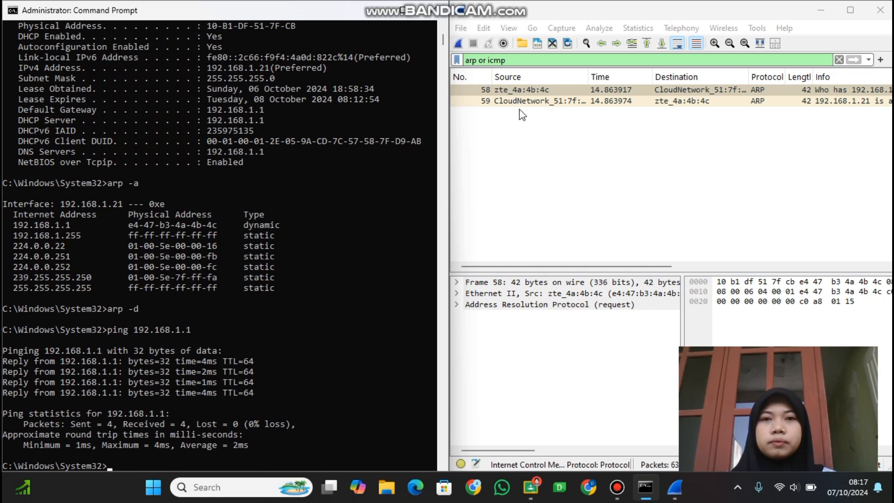
Start a new Wi-Fi capture without saving the previous packets and clear the ARP cache with arp -d.
click(458, 44)
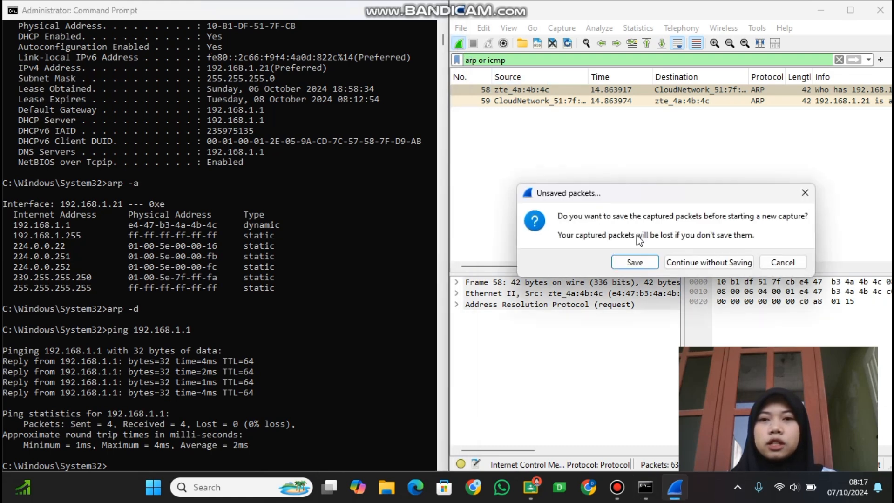
click(680, 264)
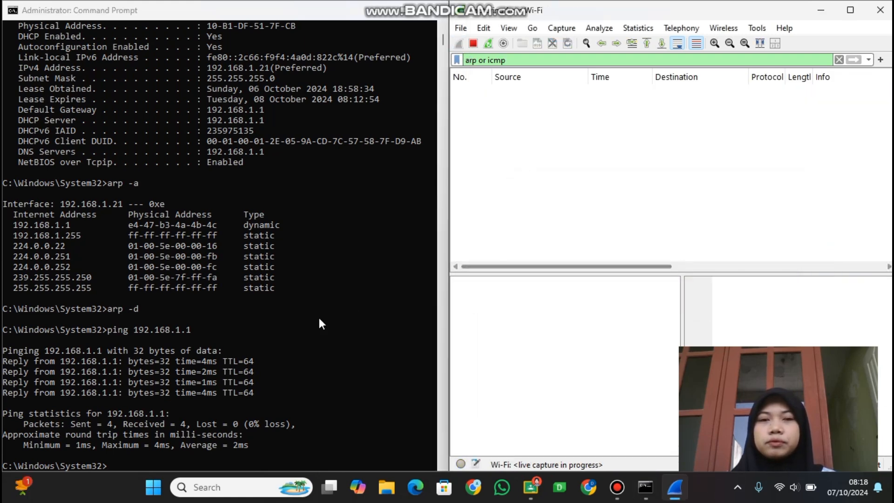
click(121, 462)
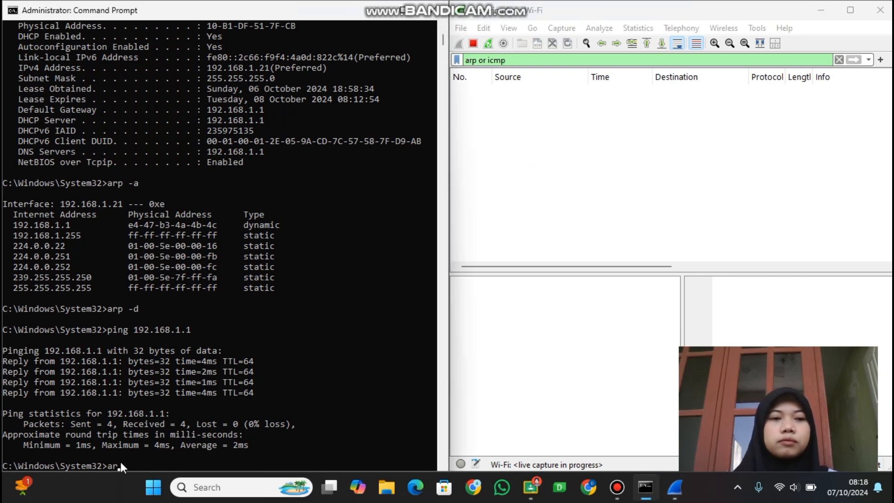
text(arp -)
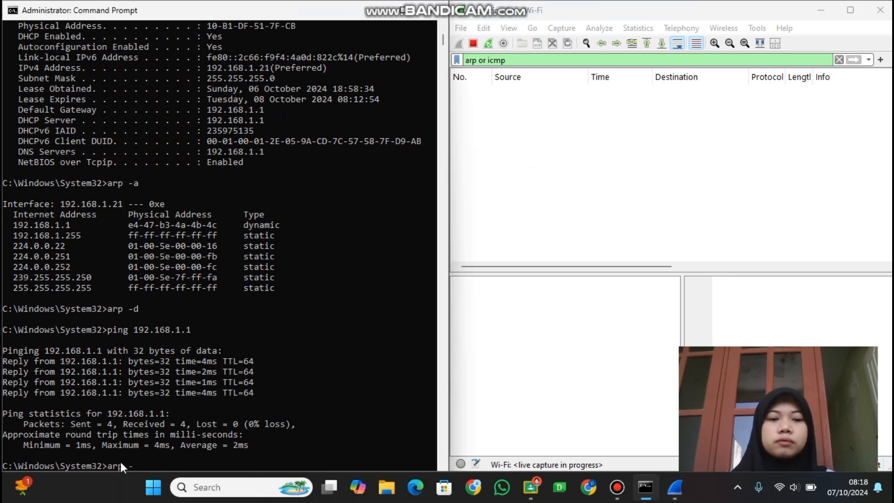
text(d)
key(Return)
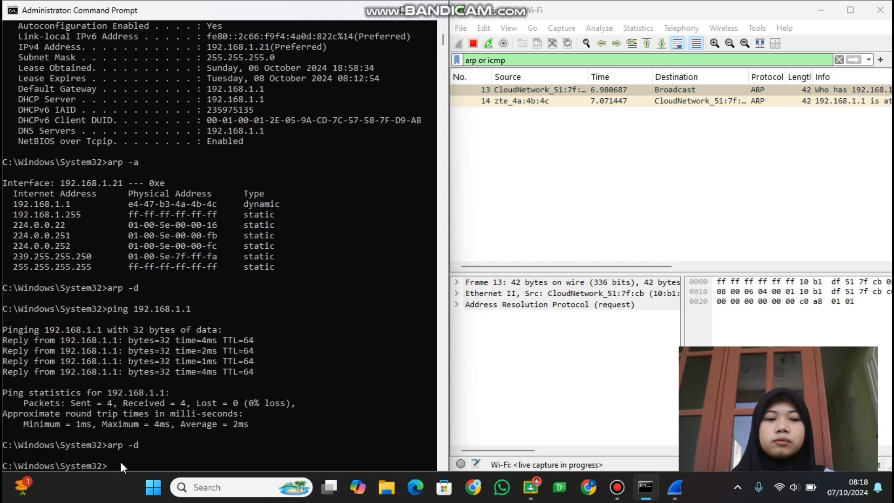
Ping 192.168.1.1 in Command Prompt during the live capture, and stop the Wireshark capture.
text(pin)
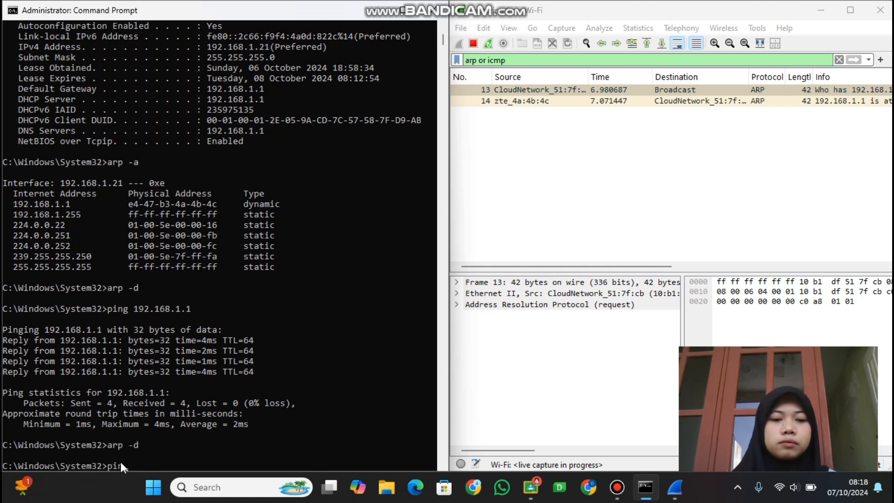
text(g 192.168.1.1)
key(Return)
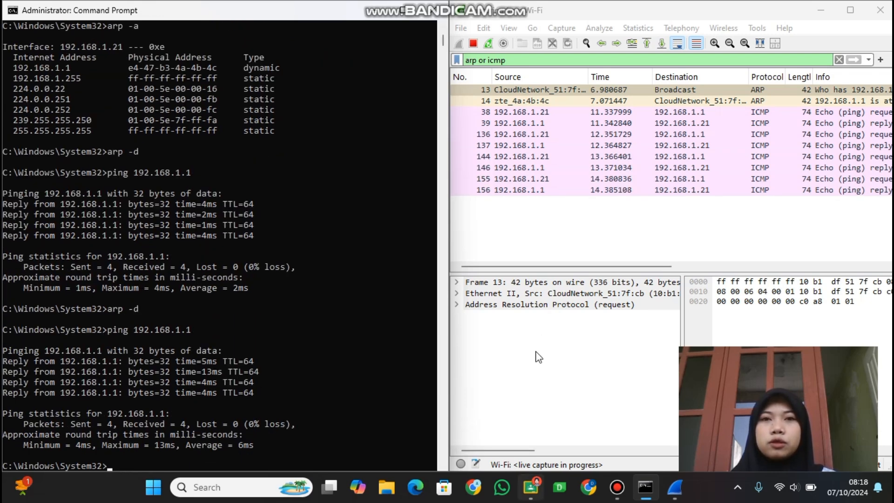
click(474, 44)
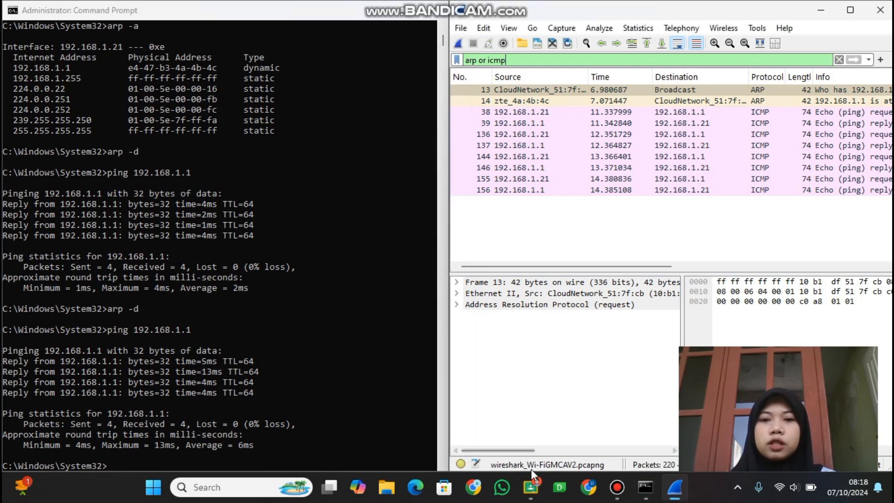
Place the Google Classroom TP_Modul 2 document beside Wireshark and examine Langkah 3's sample ARP request frame.
click(530, 486)
key(super+Left)
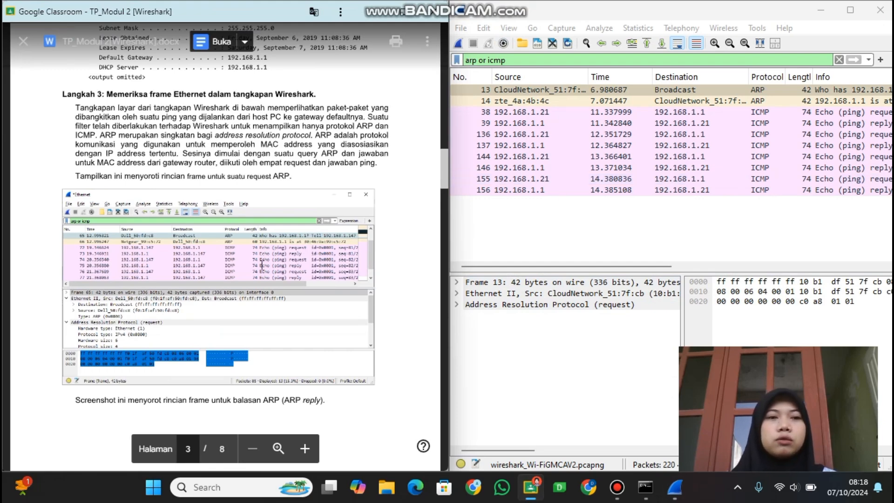
scroll(262, 265, down, 2)
scroll(232, 197, up, 5)
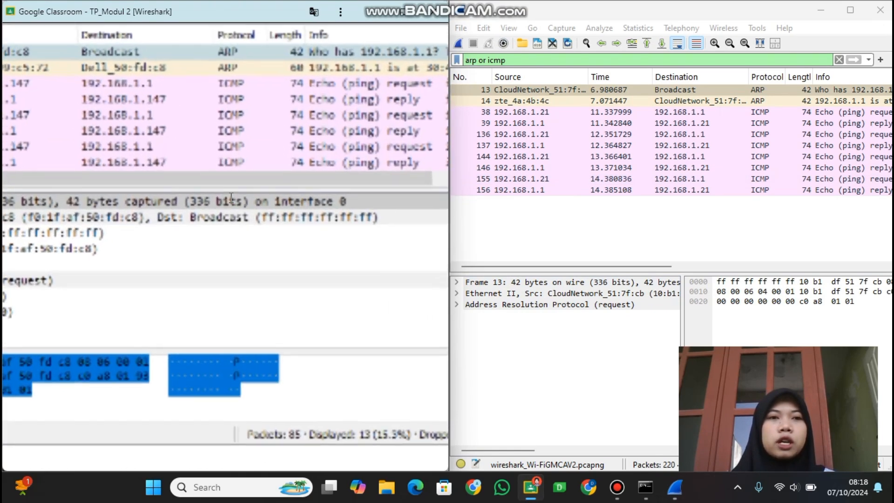
scroll(231, 198, down, 3)
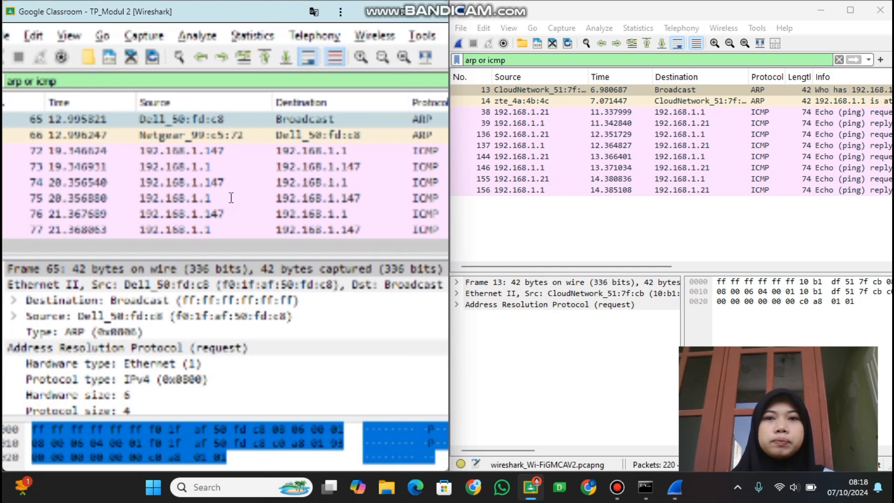
scroll(232, 198, down, 2)
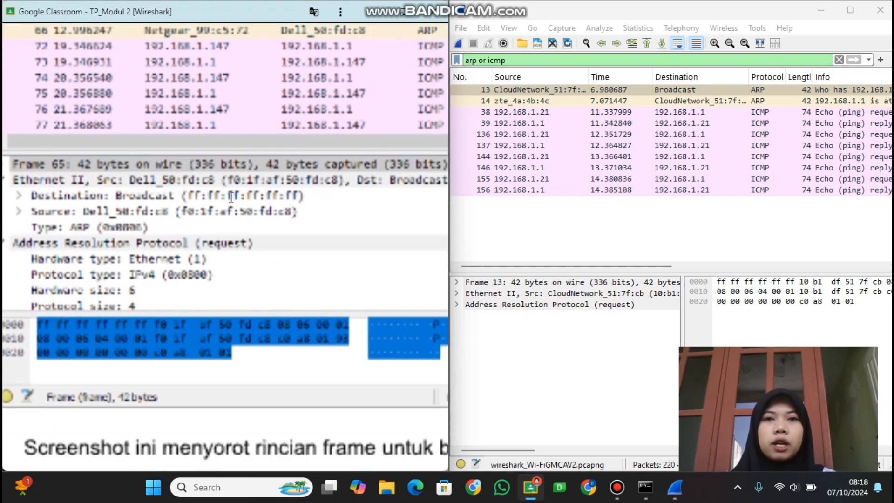
Read the document's sample ARP reply frame and the preamble and address fields in Langkah 4's Ethernet II header table.
scroll(232, 198, down, 4)
scroll(231, 198, down, 3)
scroll(232, 197, down, 3)
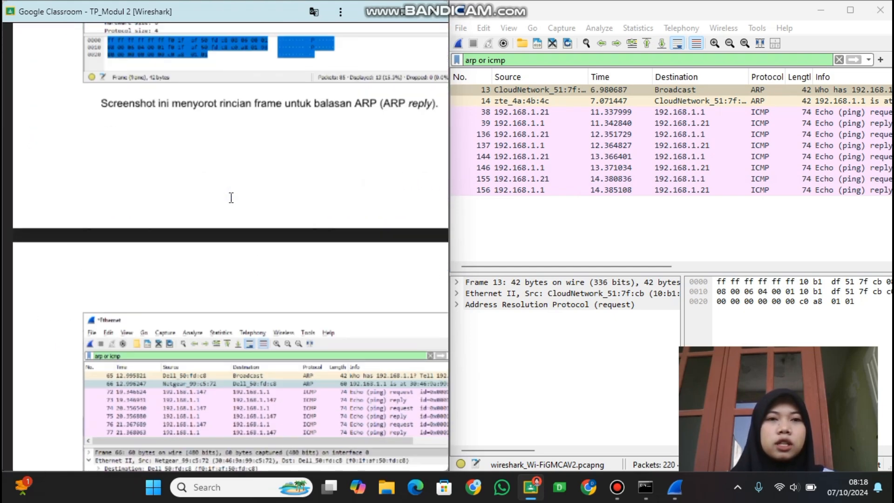
scroll(232, 198, down, 6)
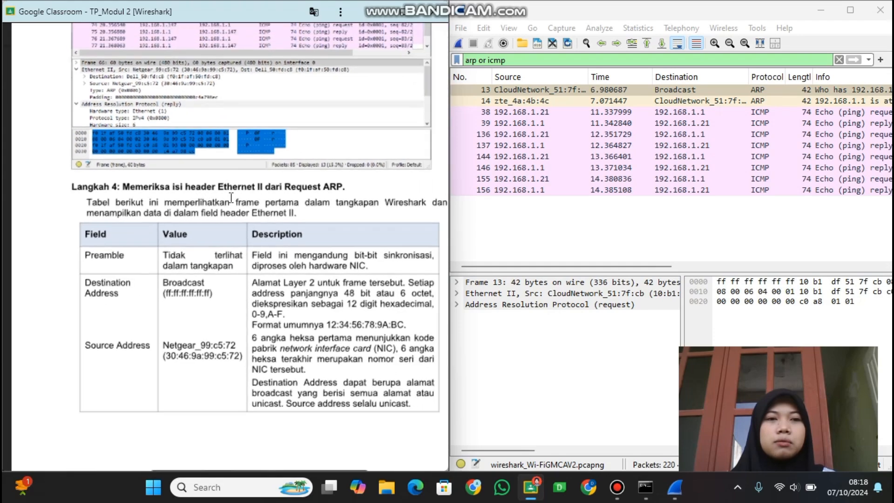
scroll(232, 198, down, 1)
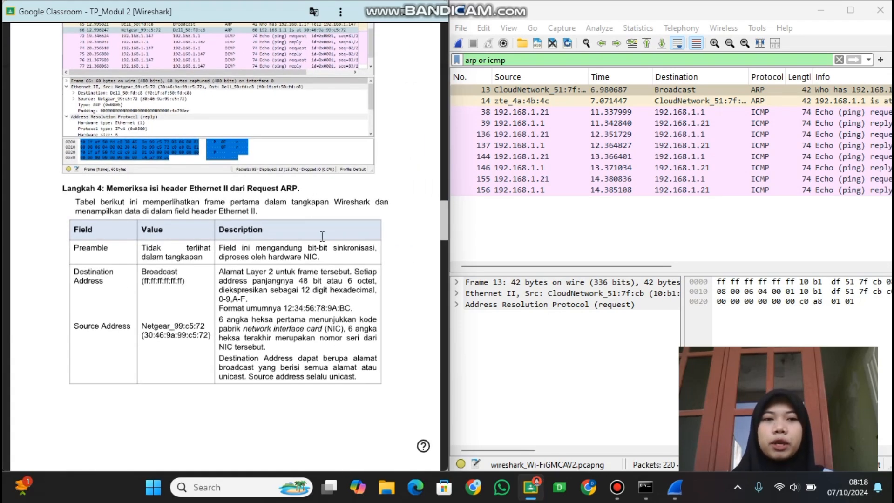
scroll(205, 244, down, 1)
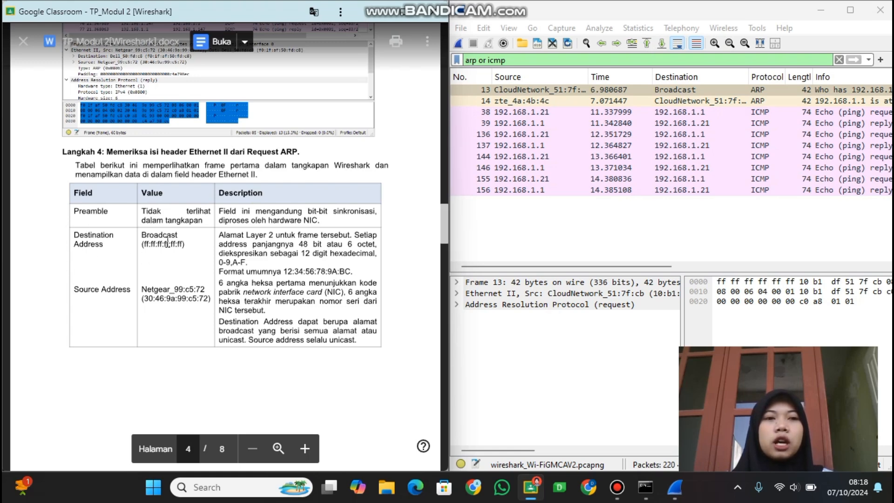
scroll(167, 242, up, 3)
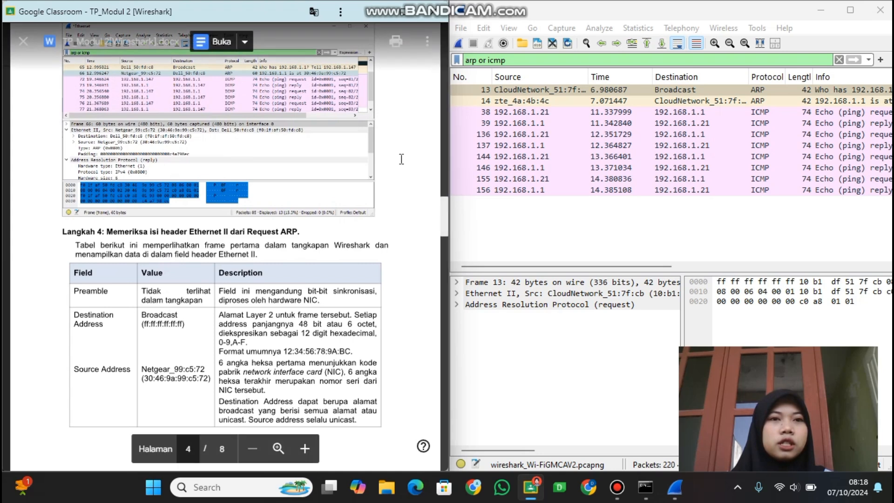
Expand the Ethernet II header of the captured ARP reply and examine its destination and source MAC addresses.
click(531, 102)
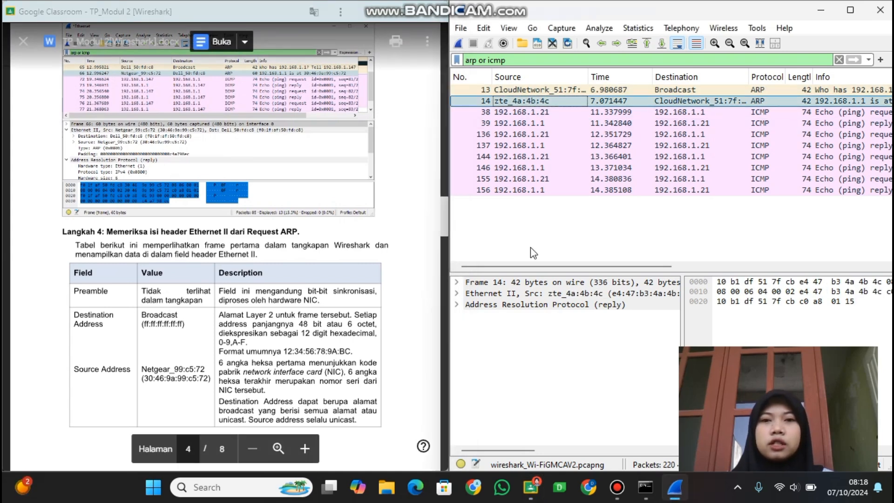
click(457, 293)
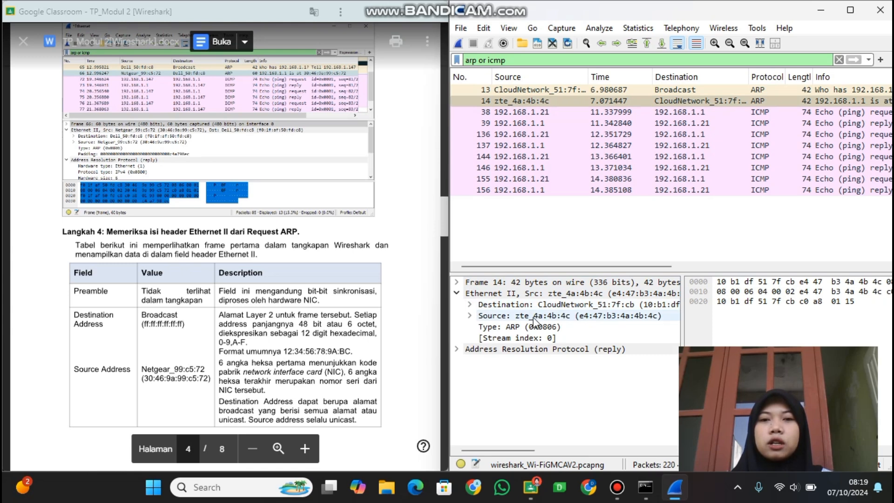
scroll(559, 317, right, 5)
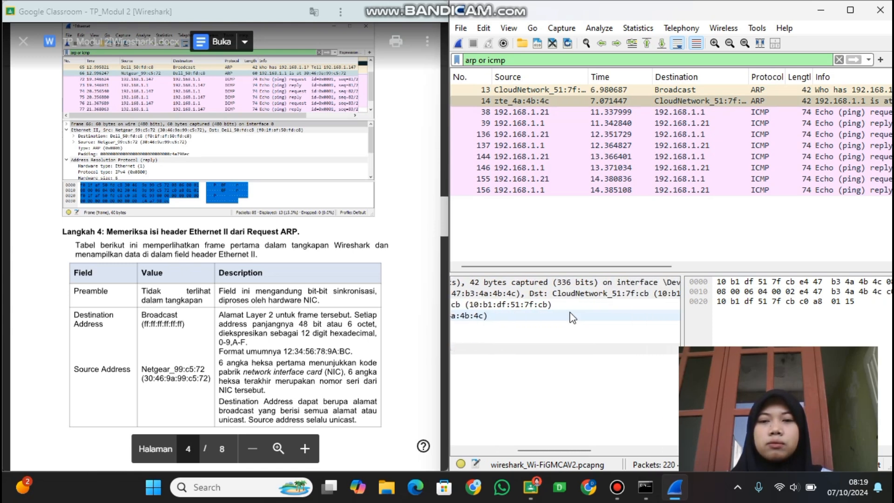
scroll(572, 318, right, 2)
scroll(572, 318, left, 4)
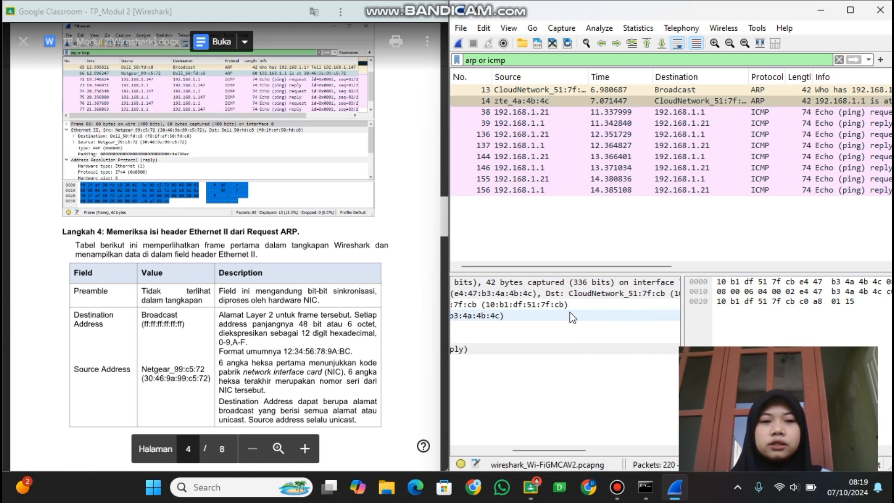
scroll(572, 318, left, 3)
scroll(572, 318, left, 3)
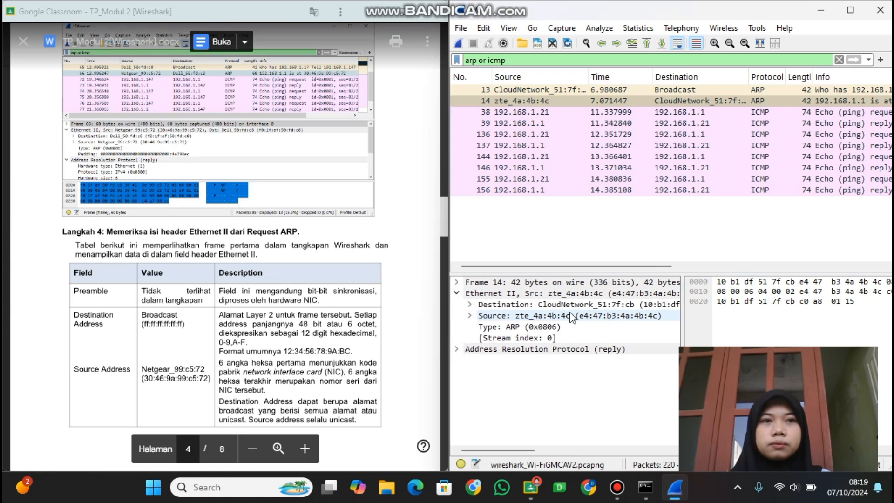
scroll(572, 318, right, 5)
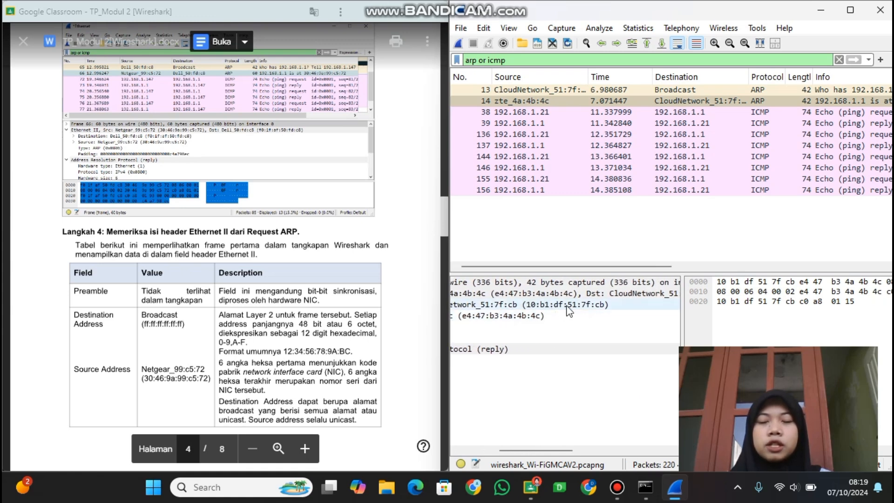
scroll(569, 311, left, 5)
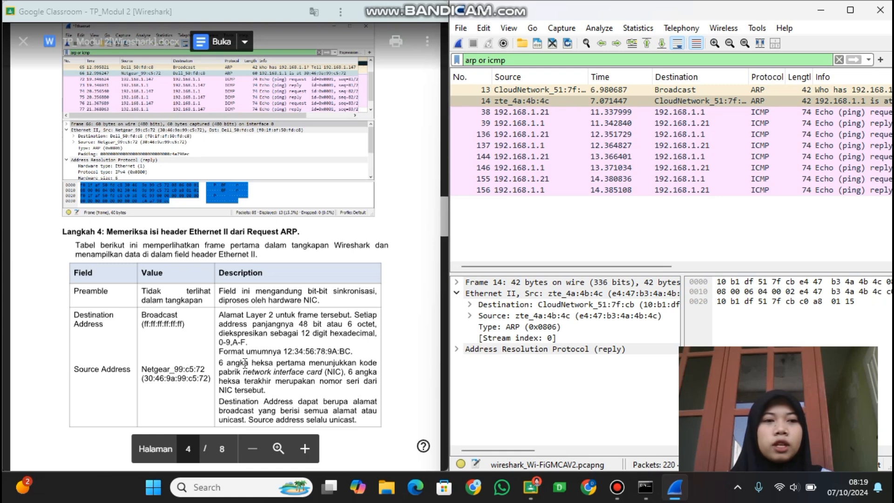
Read the rest of Langkah 4's table, covering source address, frame type, data and FCS, and return to the sample ARP reply screenshot.
scroll(245, 363, down, 3)
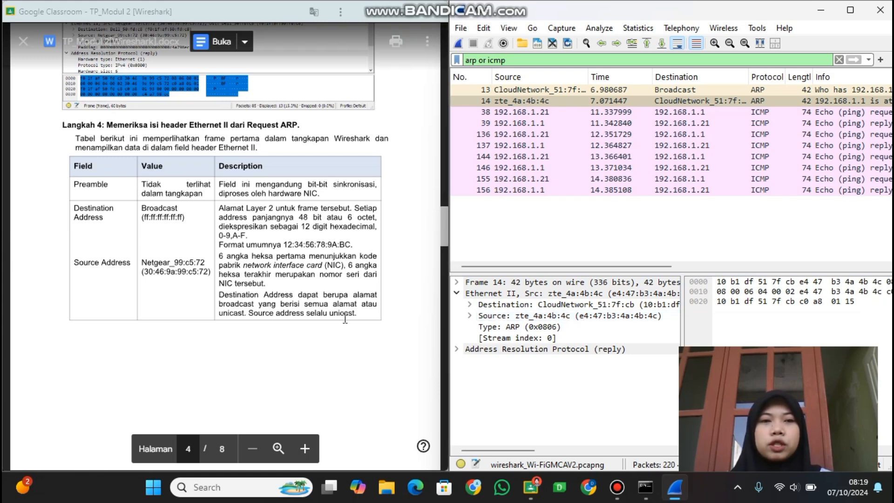
scroll(138, 262, down, 10)
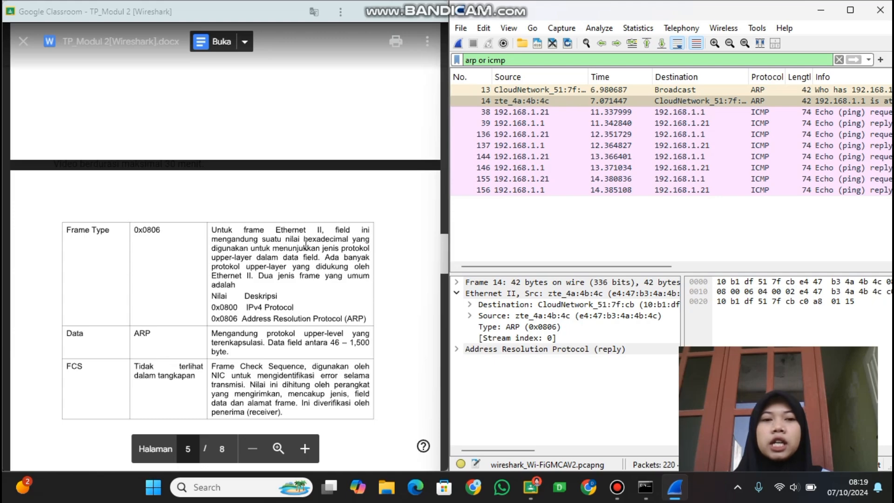
scroll(304, 246, up, 10)
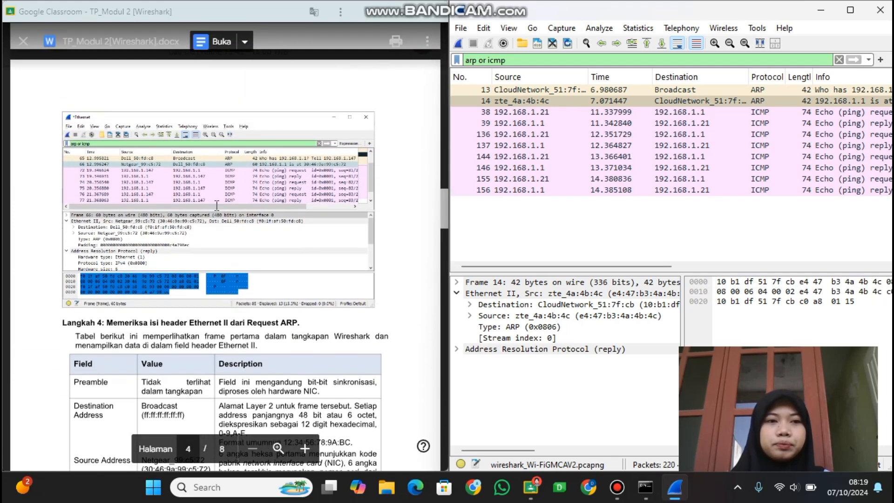
Highlight question 2 about the initial ARP broadcast in the document, and mark the gateway's IP address in Command Prompt's arp -a output.
ctrl+scroll(216, 205, up, 5)
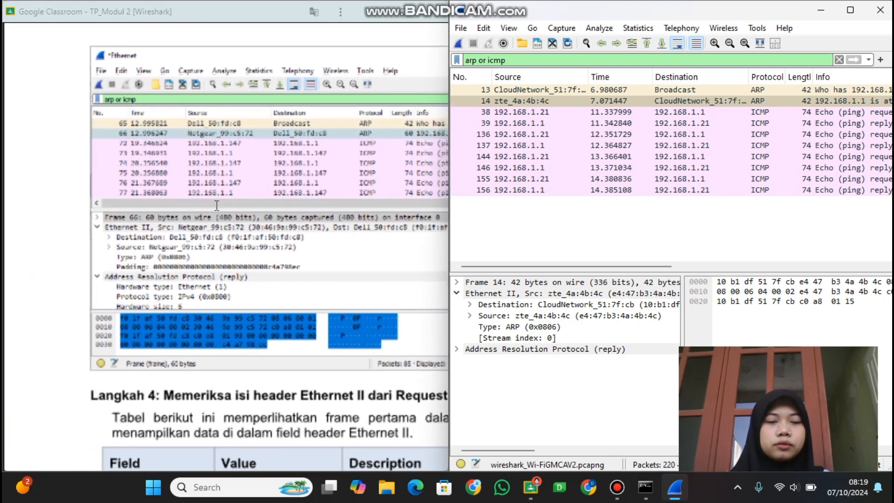
scroll(216, 205, right, 1)
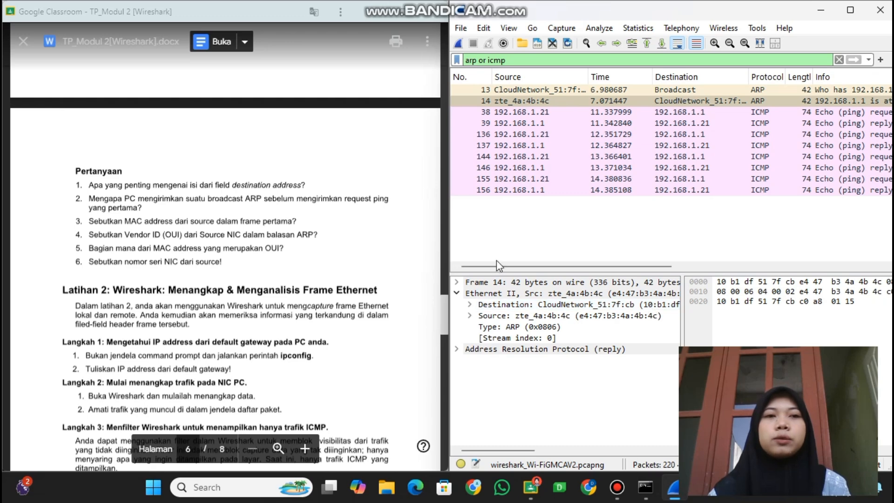
drag(91, 195, 299, 208)
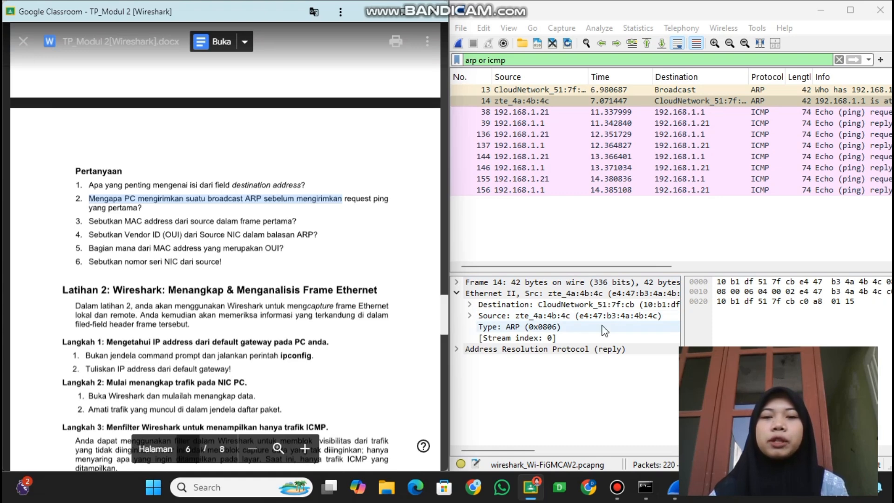
click(645, 490)
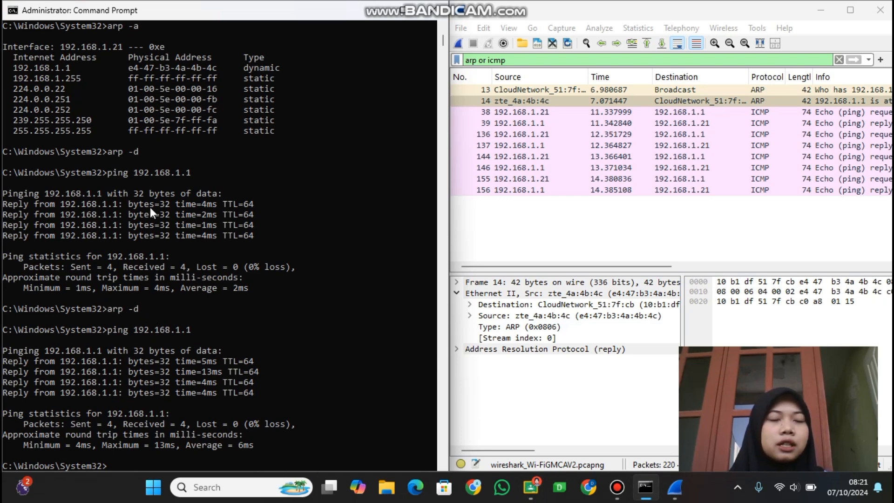
scroll(150, 208, up, 8)
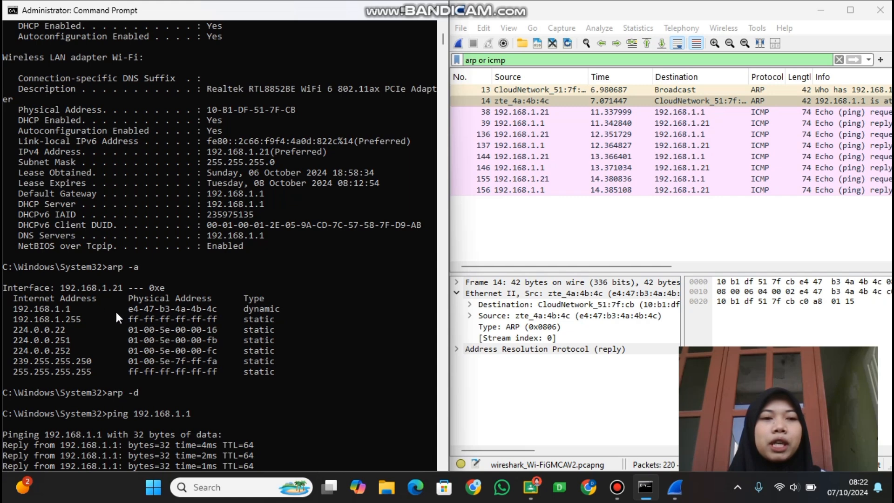
drag(15, 305, 79, 311)
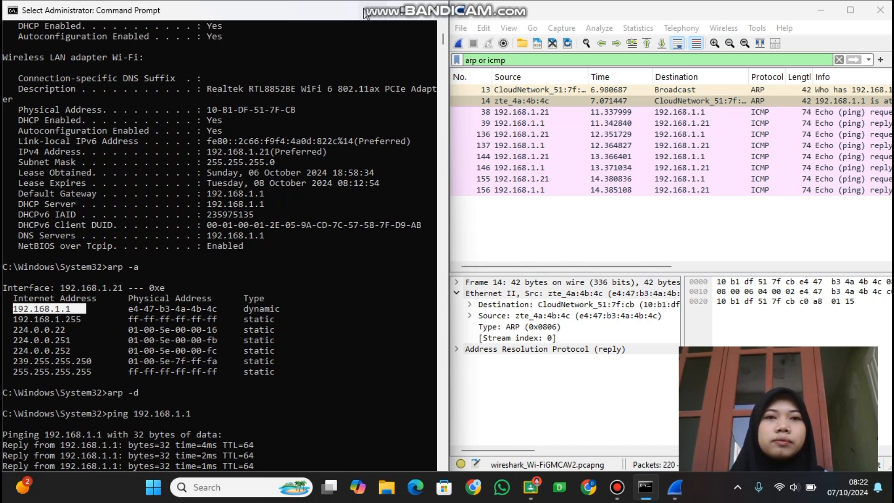
For question 3 on the source MAC address, examine the captured reply's Destination field and mark the Wi-Fi adapter's physical address in Command Prompt.
key(alt+Tab)
drag(89, 222, 299, 227)
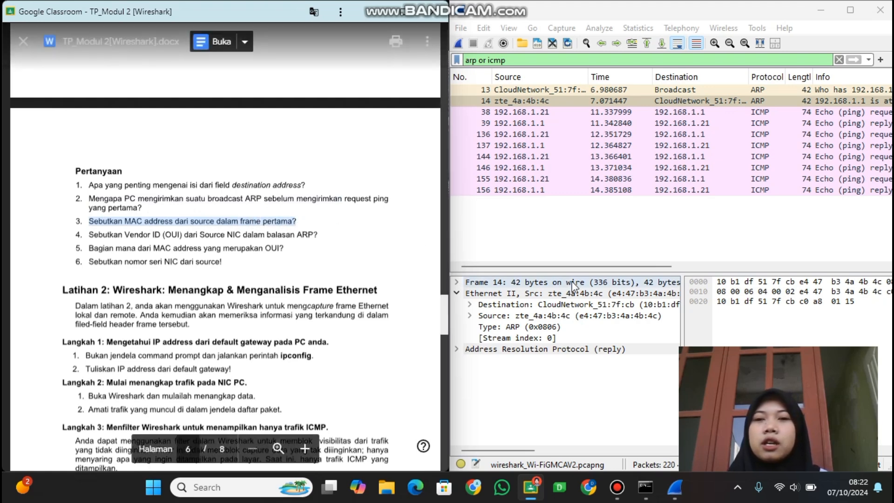
scroll(653, 305, right, 3)
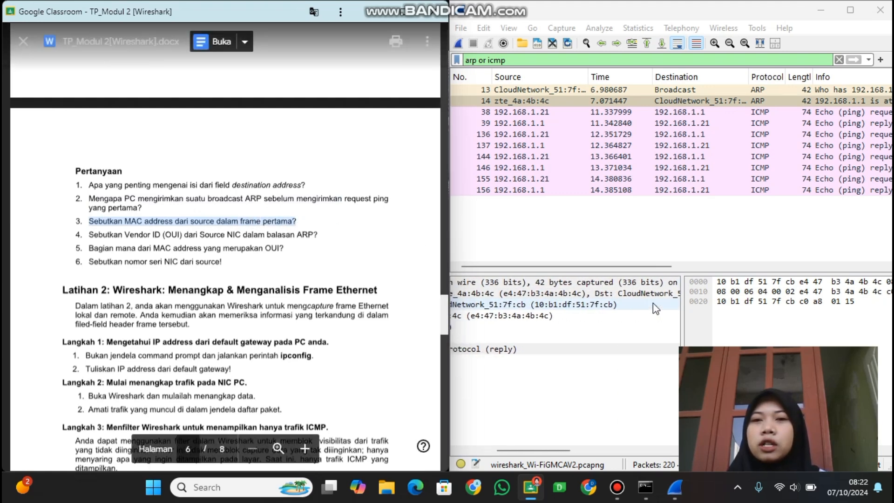
click(593, 309)
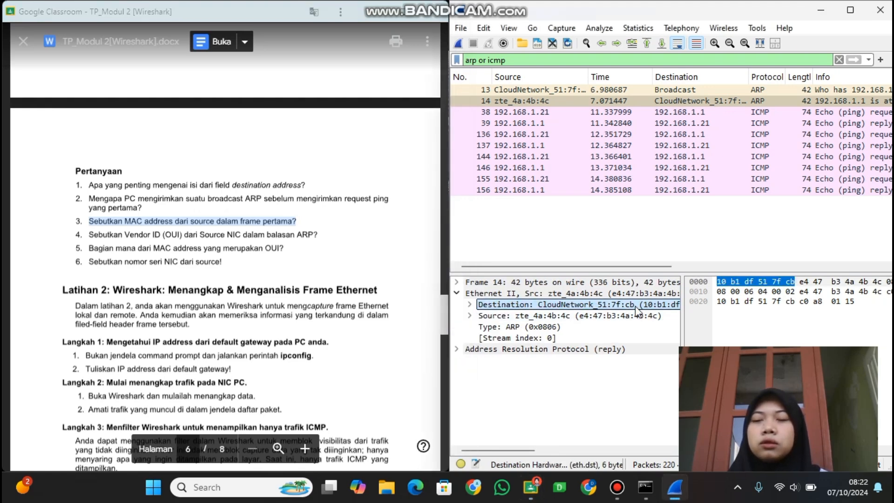
scroll(635, 311, right, 3)
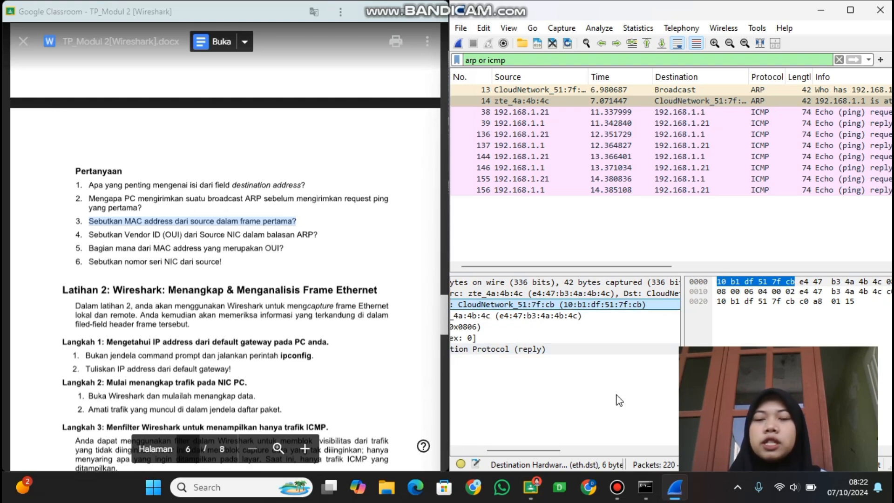
click(642, 486)
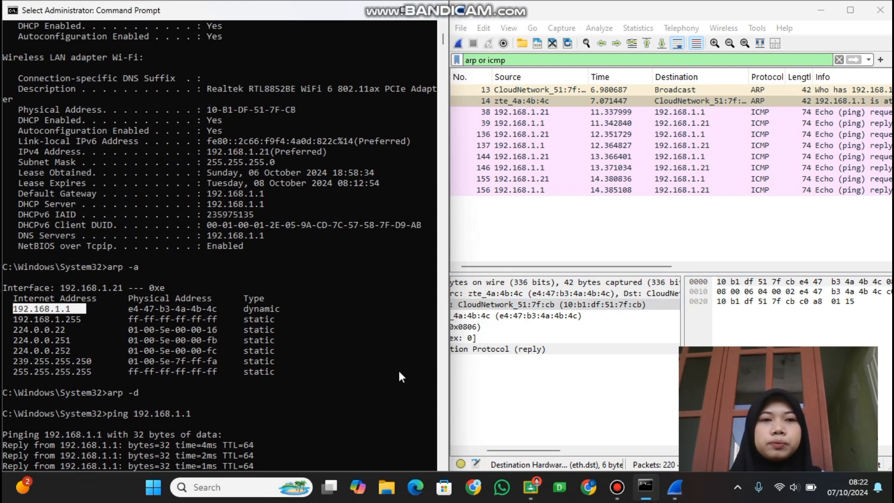
click(269, 290)
scroll(269, 290, down, 2)
scroll(269, 291, up, 4)
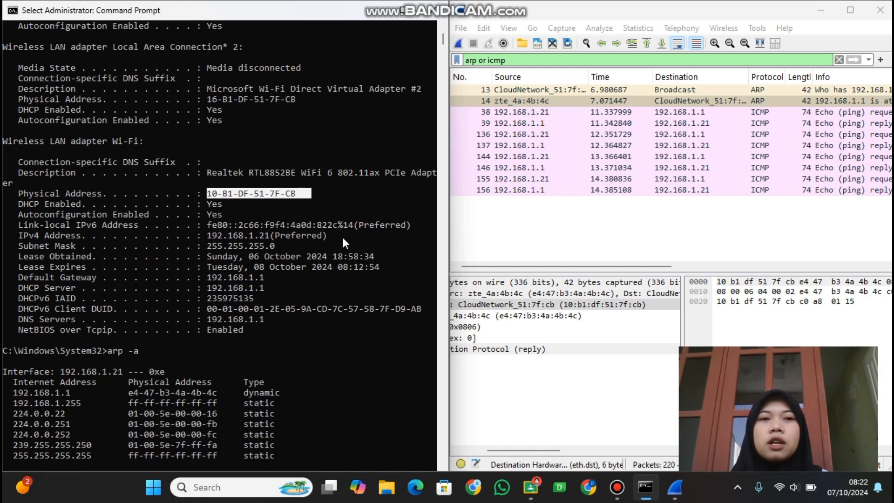
click(376, 7)
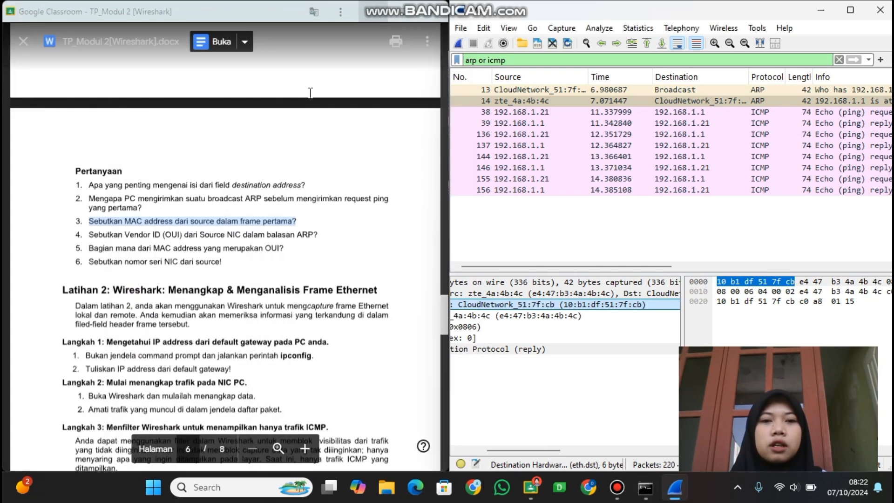
Highlight question 4 about the source NIC's vendor ID and examine the address fields in the captured ARP reply's Ethernet II header.
drag(76, 235, 319, 239)
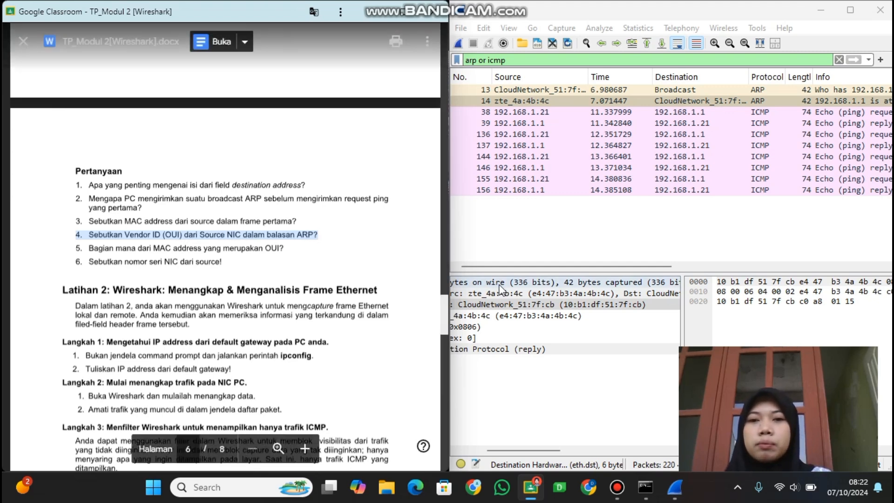
scroll(519, 295, left, 3)
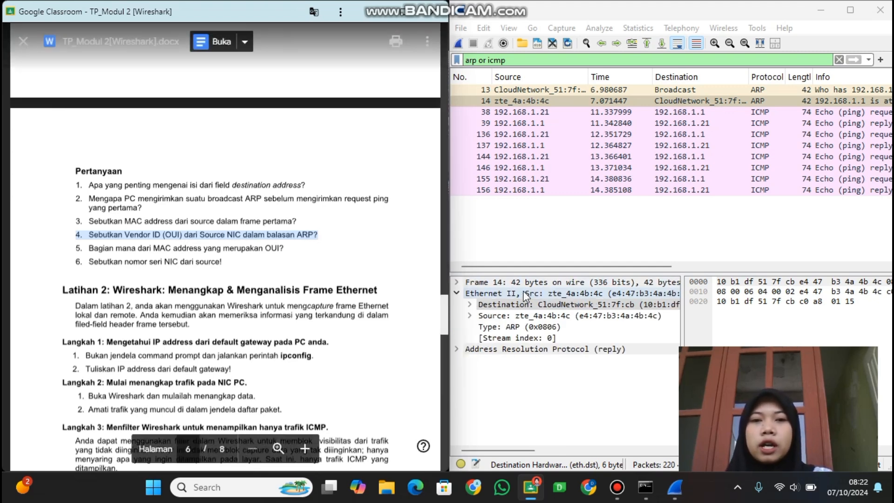
click(482, 306)
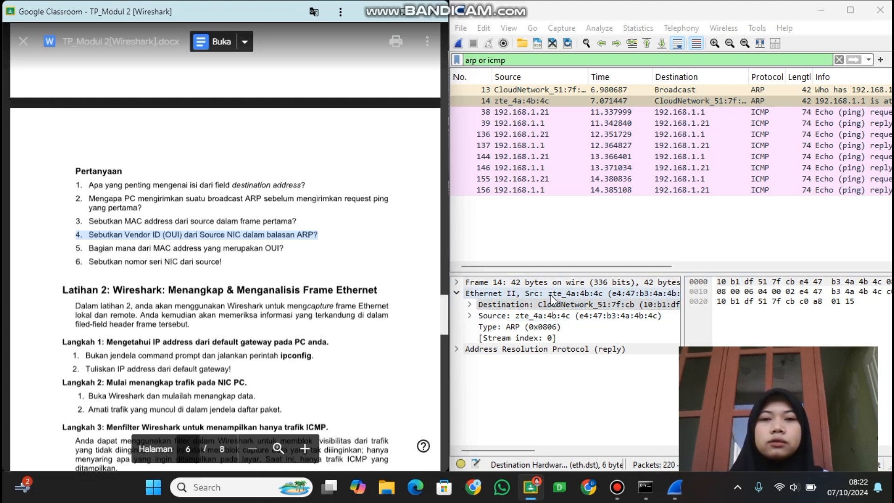
click(540, 306)
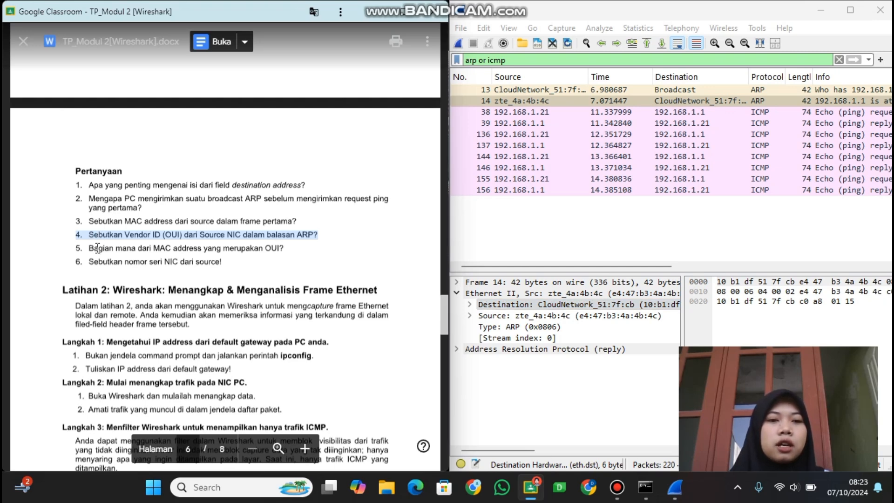
Highlight question 5 about the OUI and examine which part of the MAC addresses in frame 14 represents it.
drag(98, 247, 250, 257)
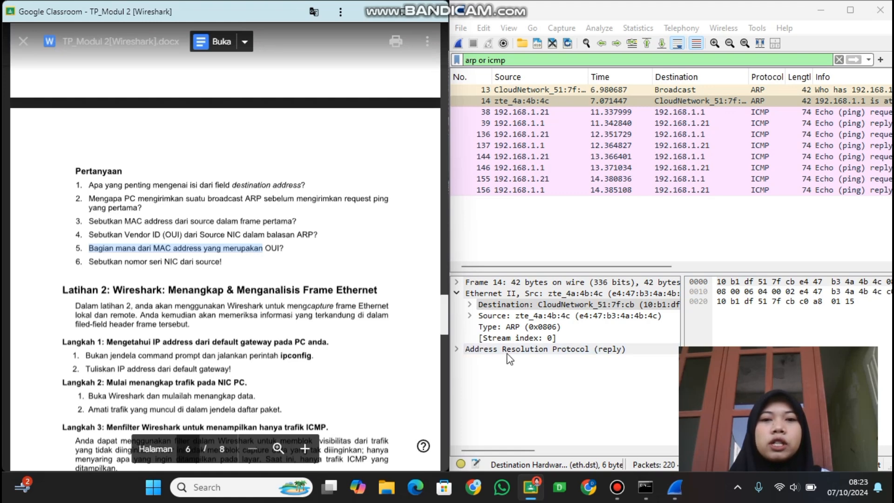
click(586, 317)
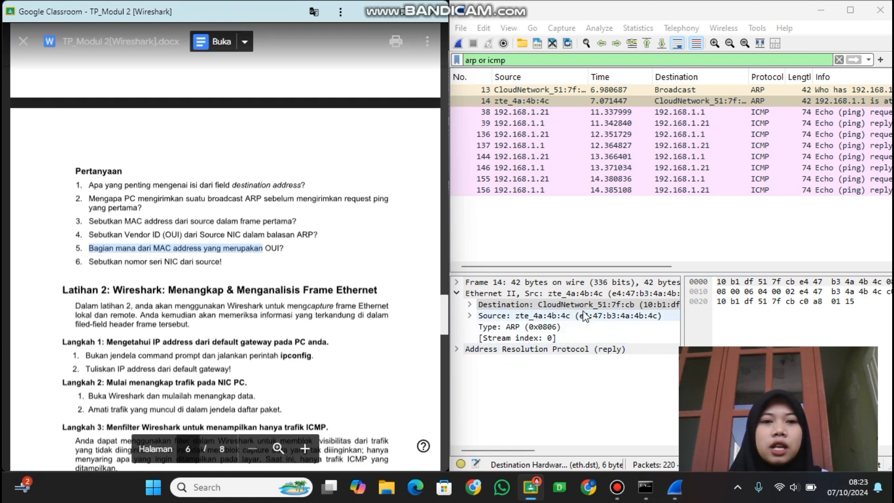
click(570, 306)
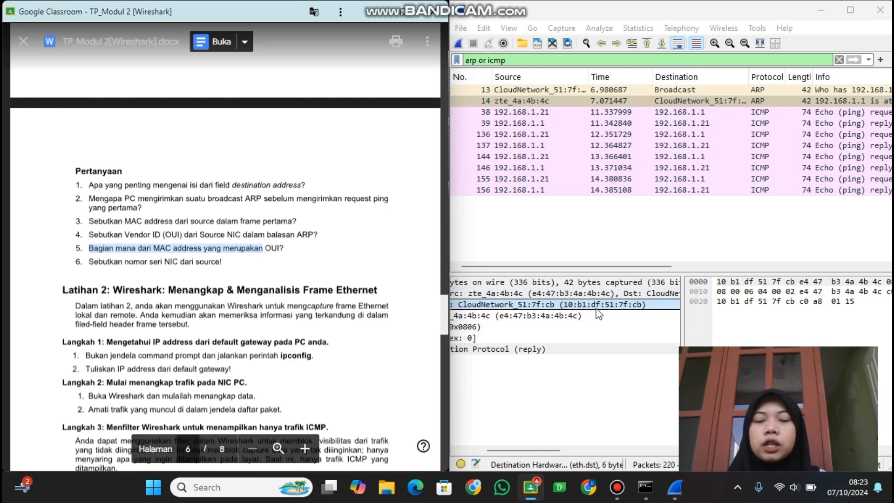
click(283, 295)
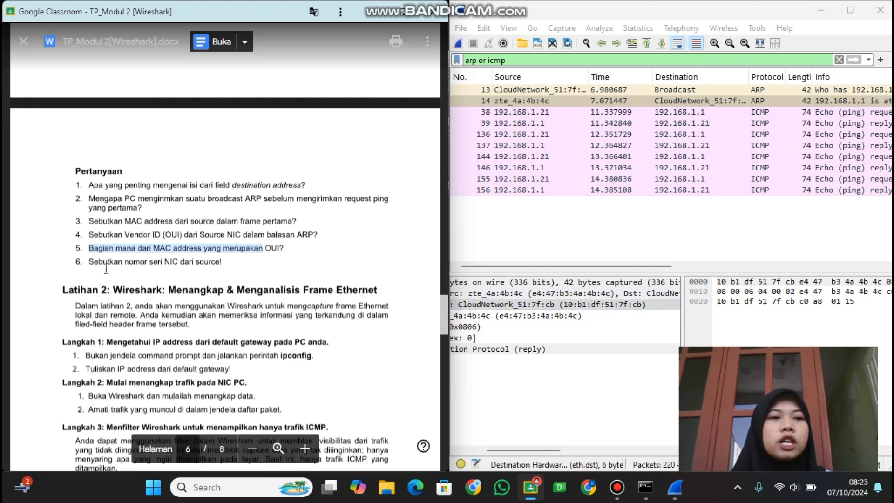
Highlight question 6 about the source NIC's serial number and examine the full source MAC address in the Ethernet II header.
drag(89, 266, 237, 269)
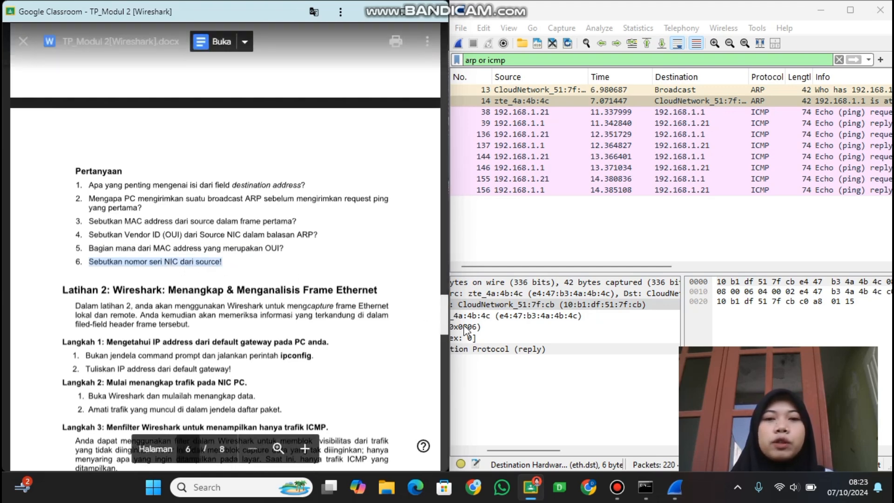
click(501, 316)
scroll(501, 324, right, 5)
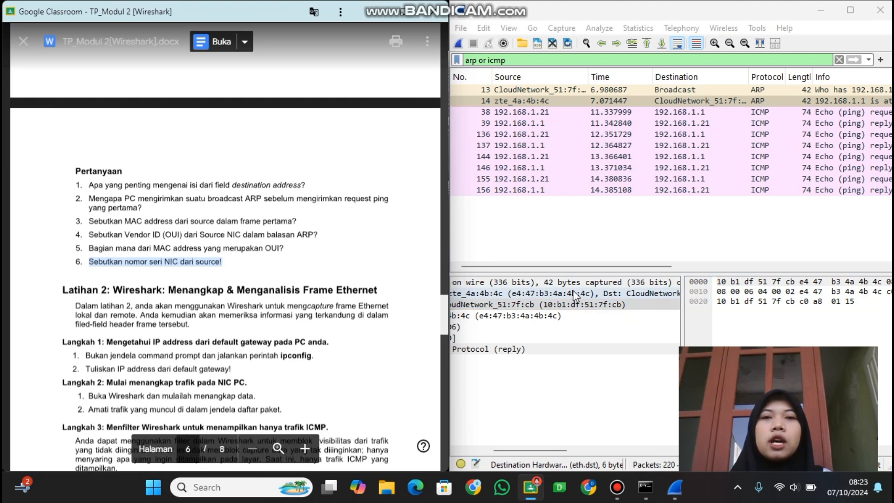
scroll(572, 290, left, 5)
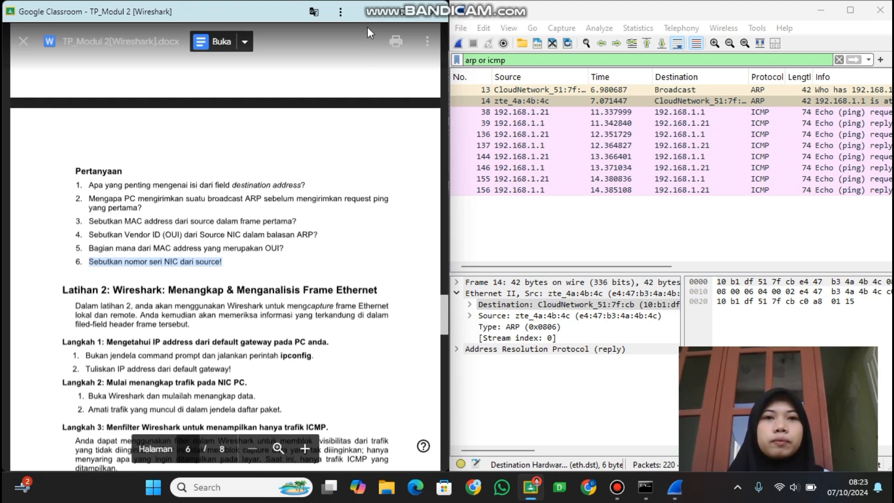
Return to the TP_Modul 2 document and read Latihan 2's steps for capturing and analysing Ethernet frames.
click(368, 16)
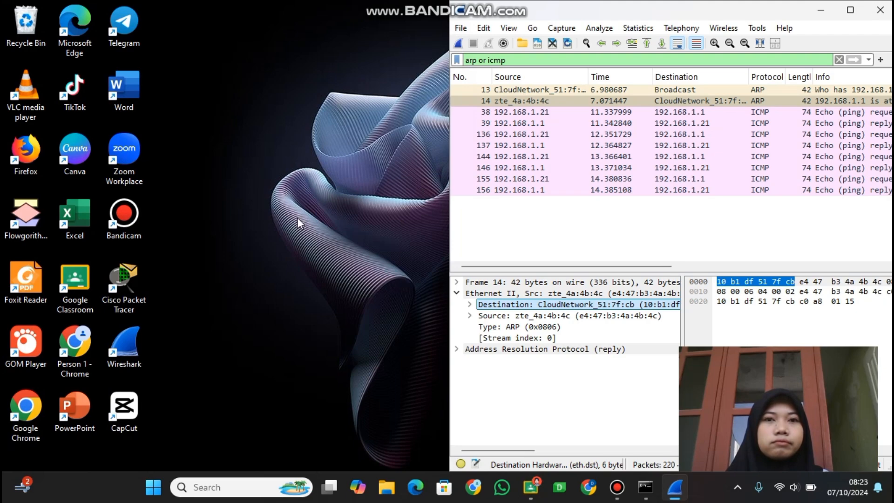
click(644, 488)
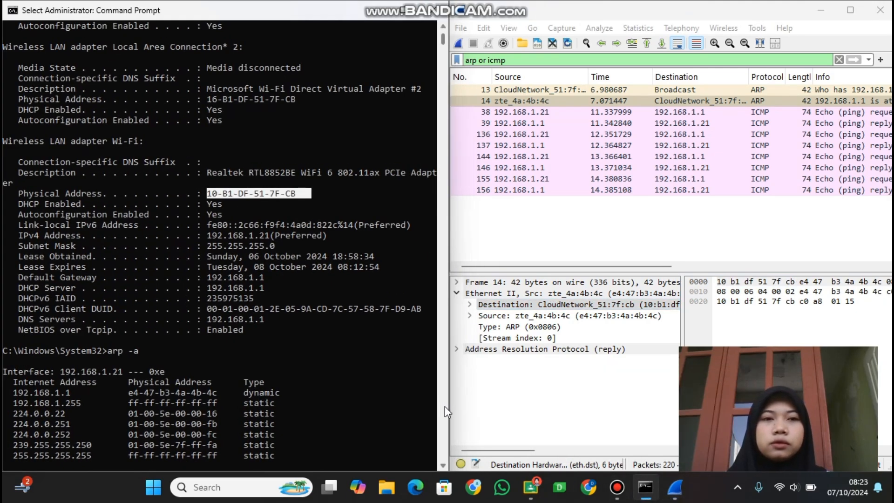
click(531, 487)
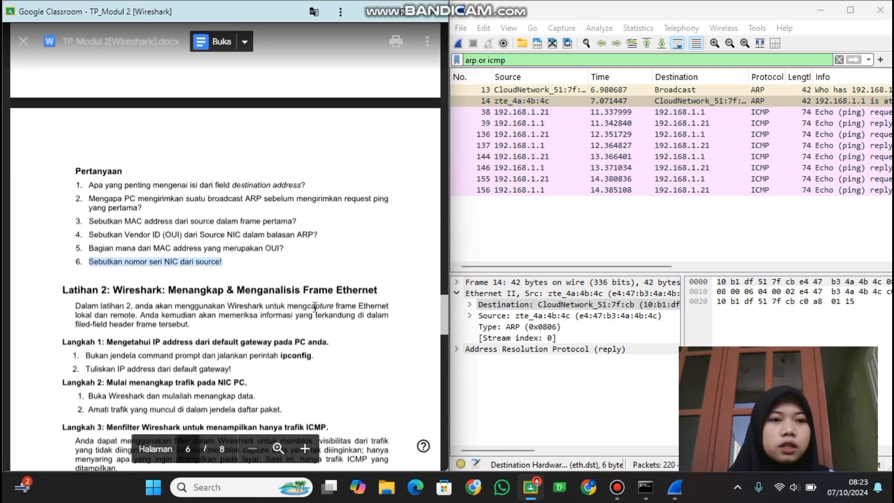
scroll(315, 307, down, 3)
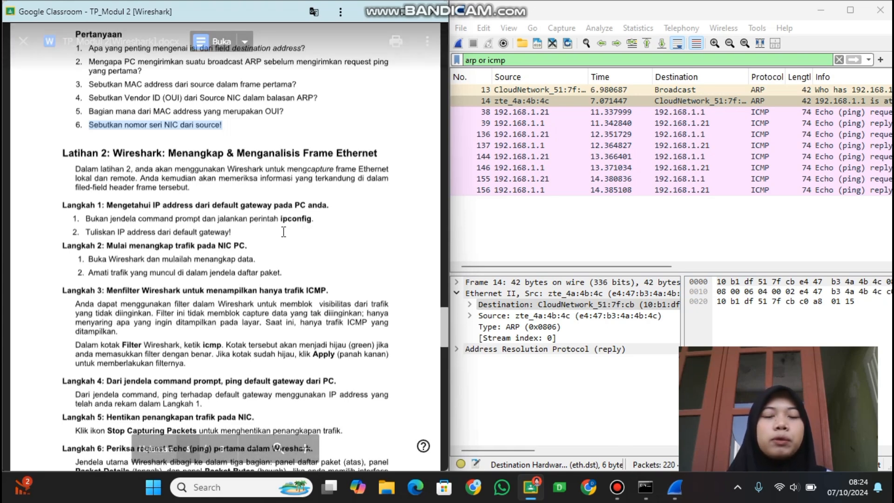
Run ipconfig /all in Command Prompt and mark the Wi-Fi adapter's default gateway address.
click(640, 487)
scroll(304, 416, down, 15)
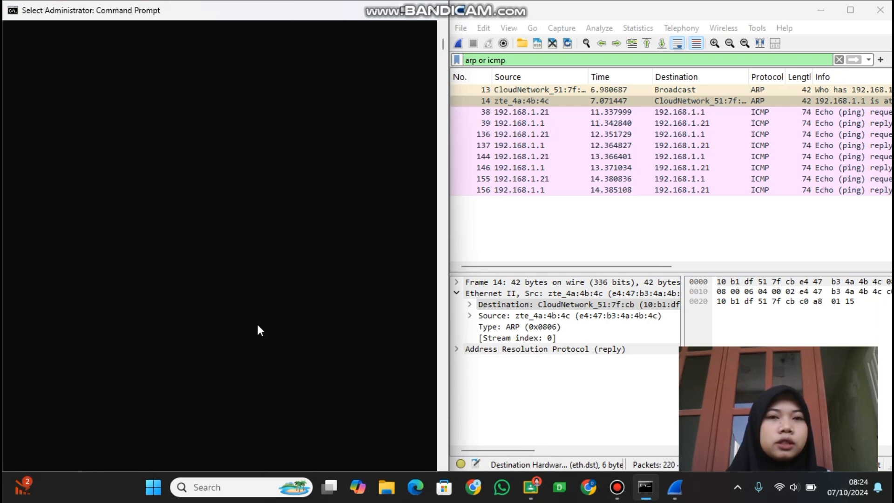
scroll(258, 326, up, 12)
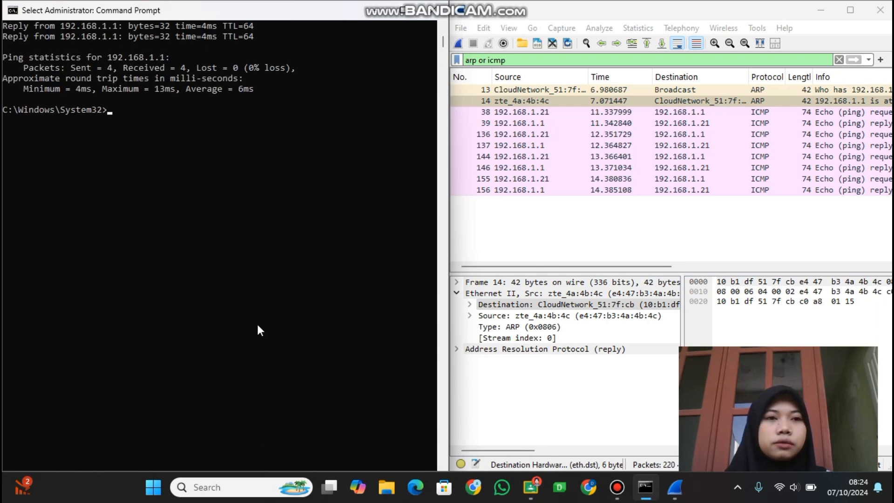
text(ip)
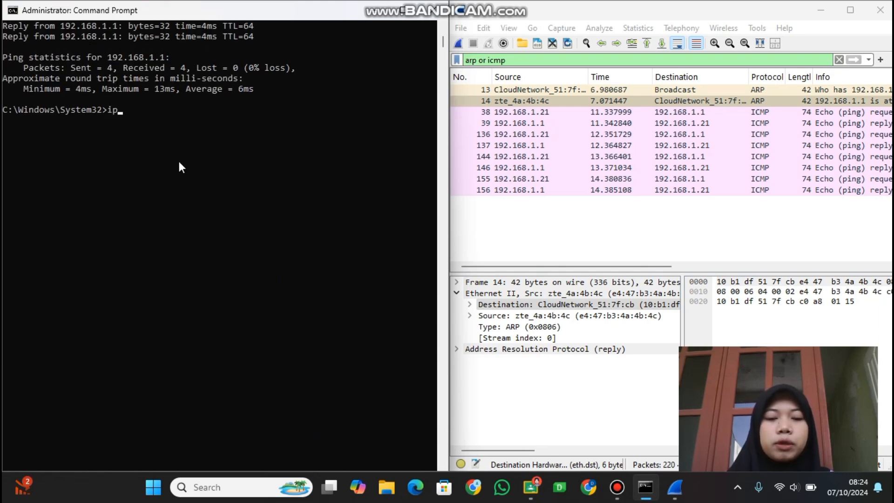
text(config /)
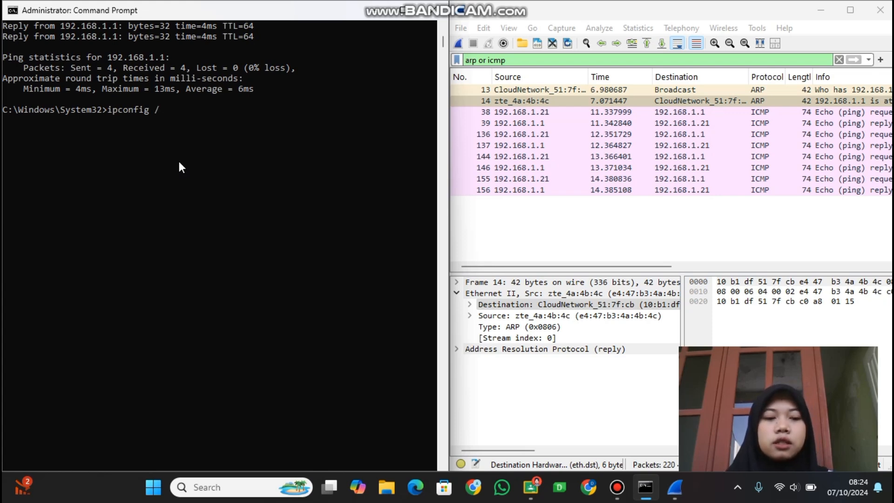
text(all)
key(Return)
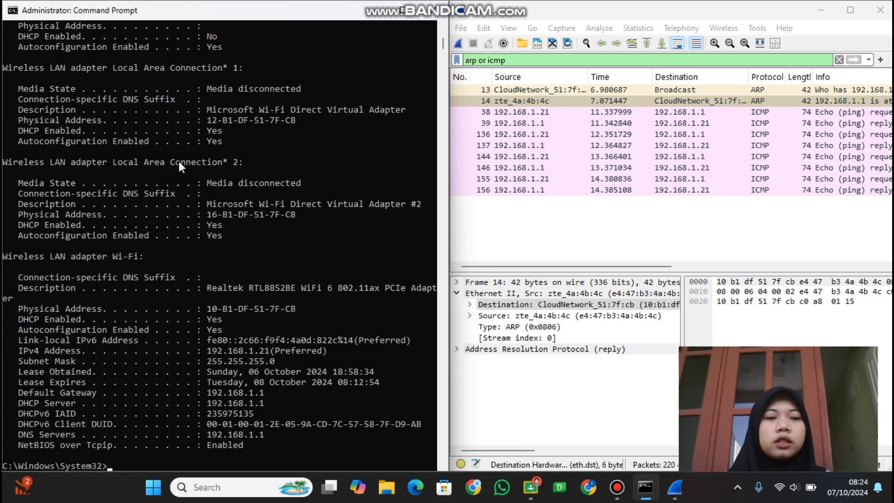
scroll(317, 231, down, 4)
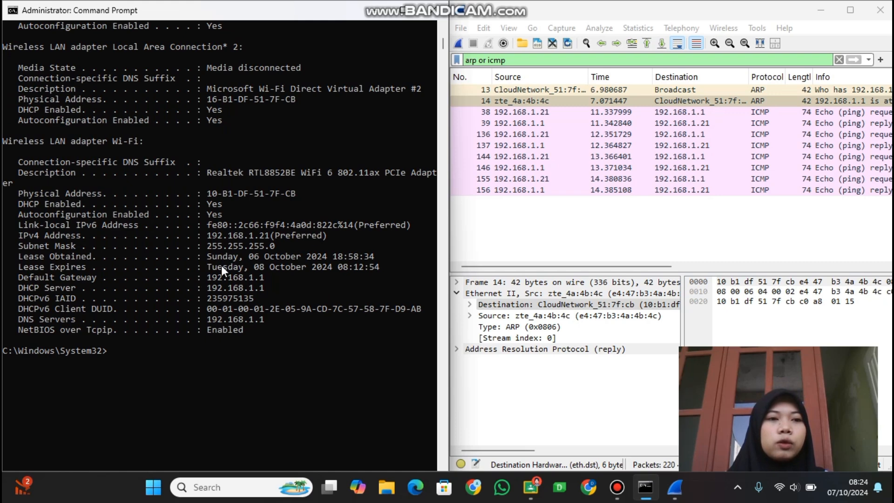
drag(209, 276, 240, 279)
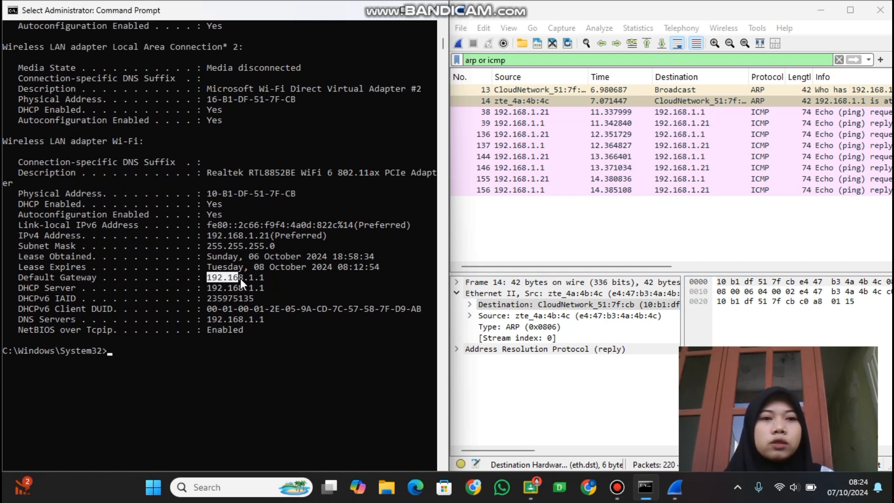
Return to the TP_Modul 2 document and read Latihan 2's steps for starting the capture and filtering ICMP traffic.
right_click(265, 278)
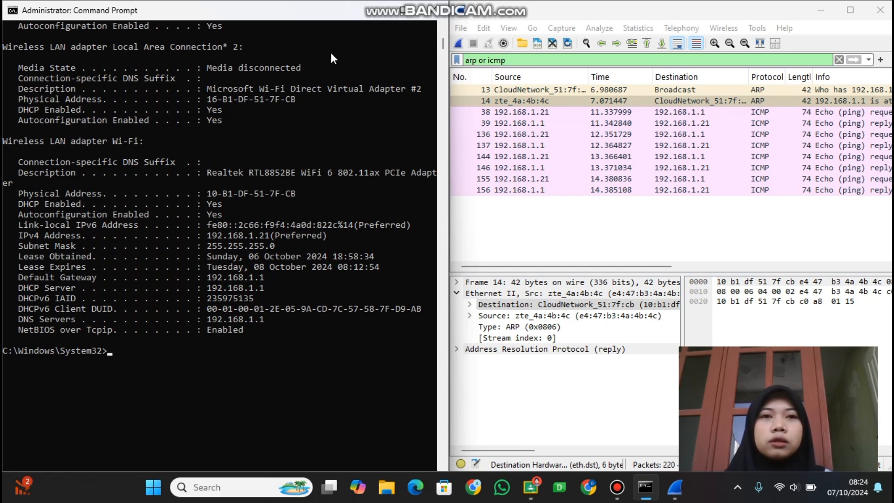
key(alt+Tab)
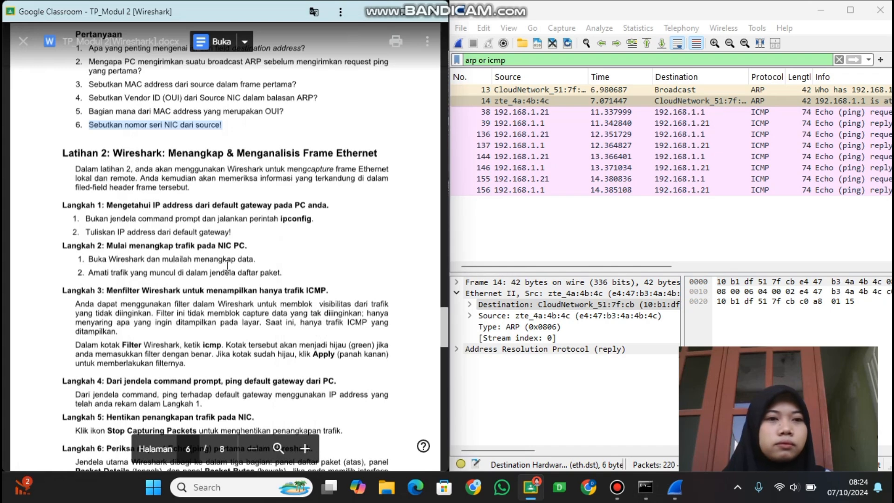
scroll(228, 265, down, 1)
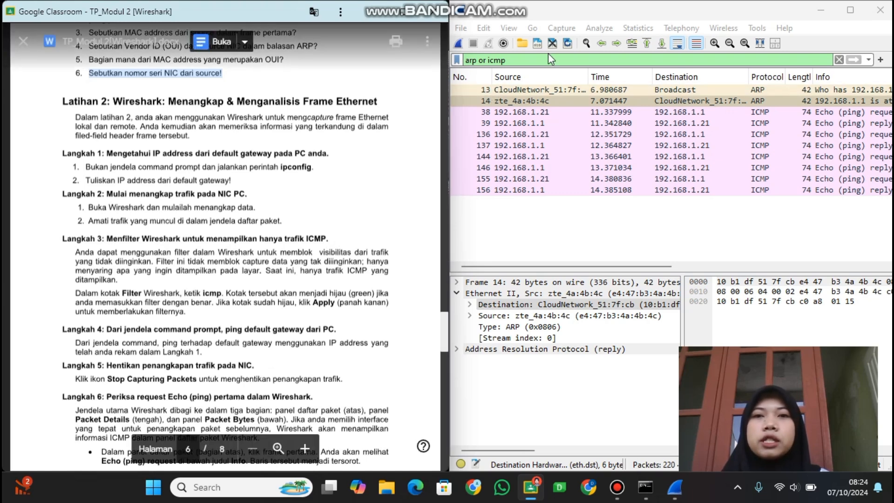
Replace the display filter on the existing Wireshark capture with icmp.
click(587, 60)
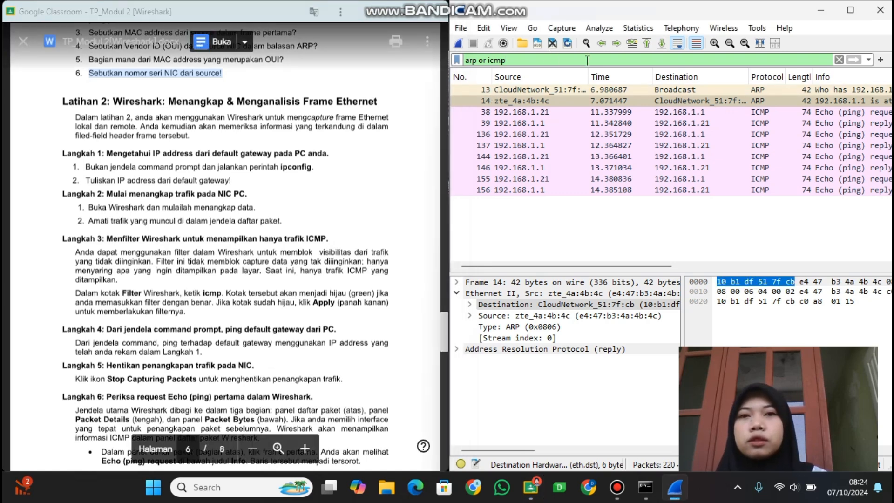
key(BackSpace)
key(BackSpace)
key(BackSpace)
key(BackSpace)
key(BackSpace)
key(BackSpace)
key(BackSpace)
key(BackSpace)
key(BackSpace)
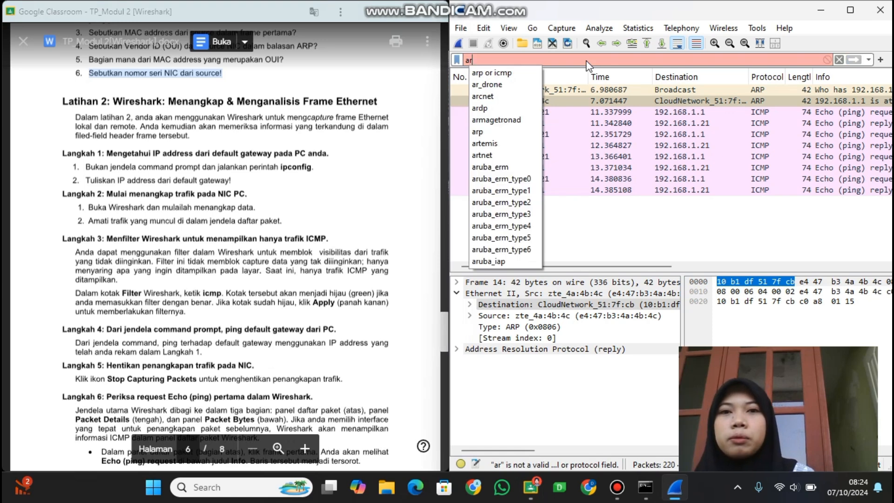
key(BackSpace)
key(BackSpace)
text(icmp)
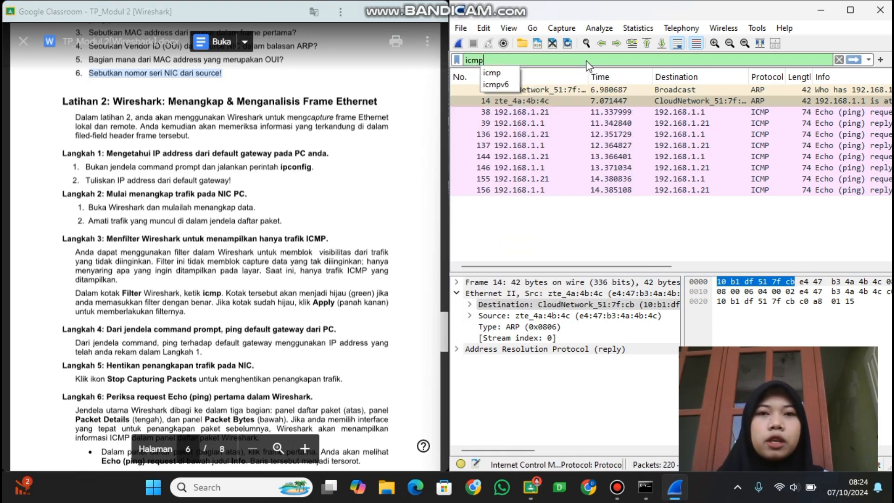
key(Return)
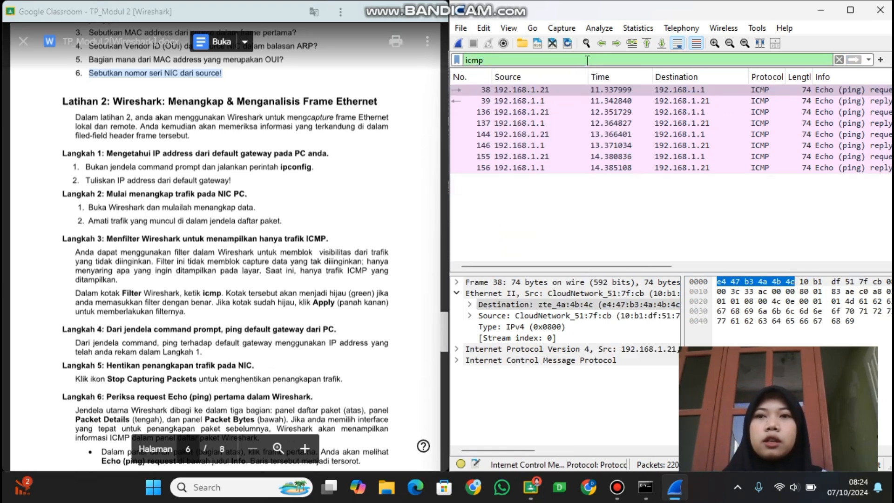
Clear the display filter and start a new capture, continuing without saving the captured packets.
click(839, 60)
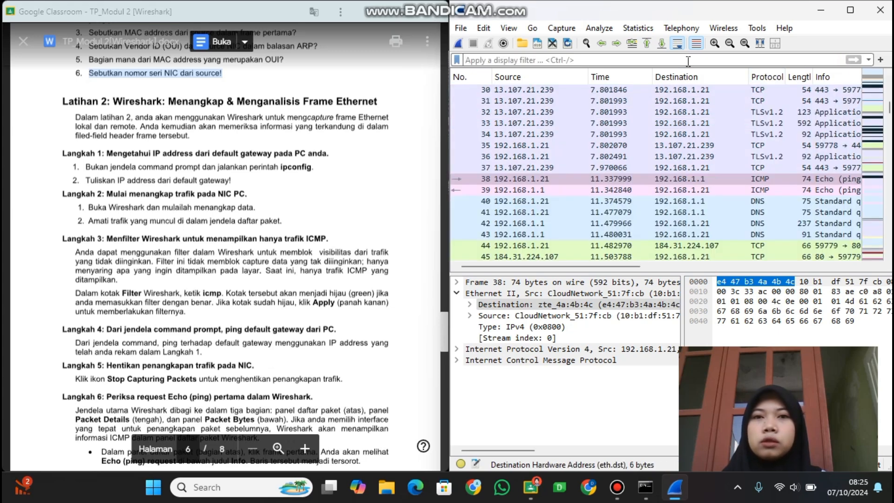
click(458, 43)
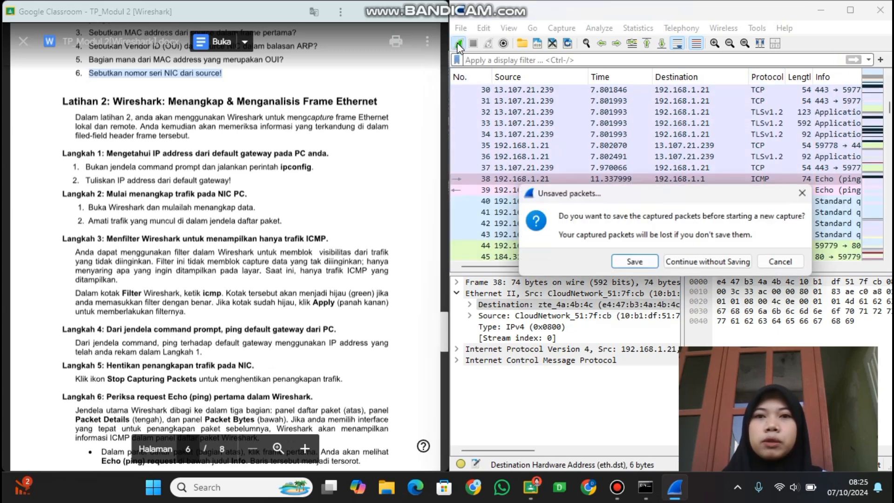
click(689, 264)
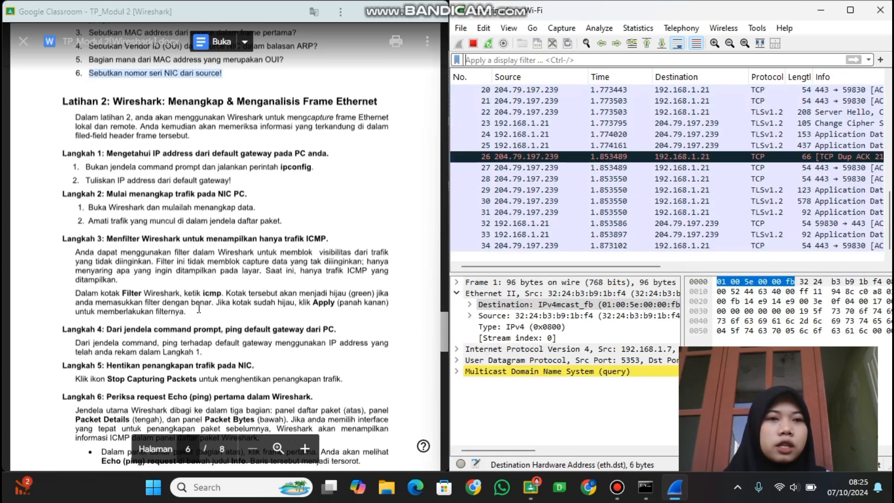
Apply the display filter icmp to the running Wi-Fi capture, following Langkah 3 of the document.
click(513, 60)
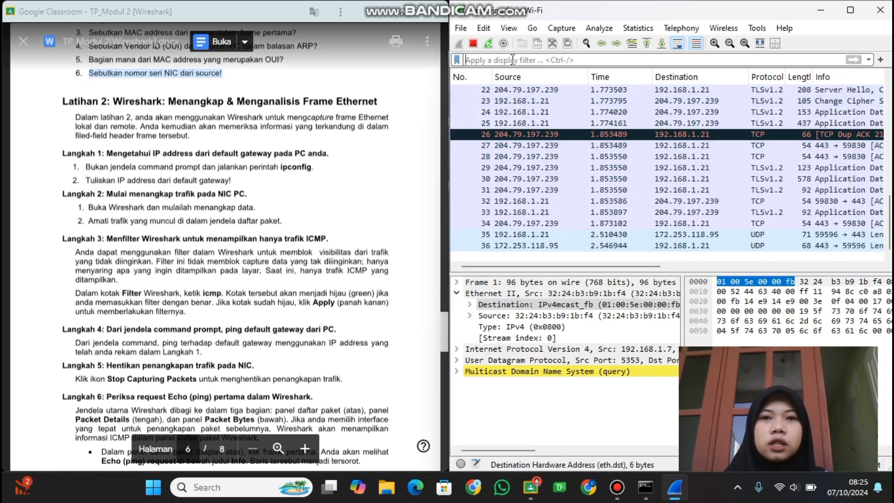
text(icmp)
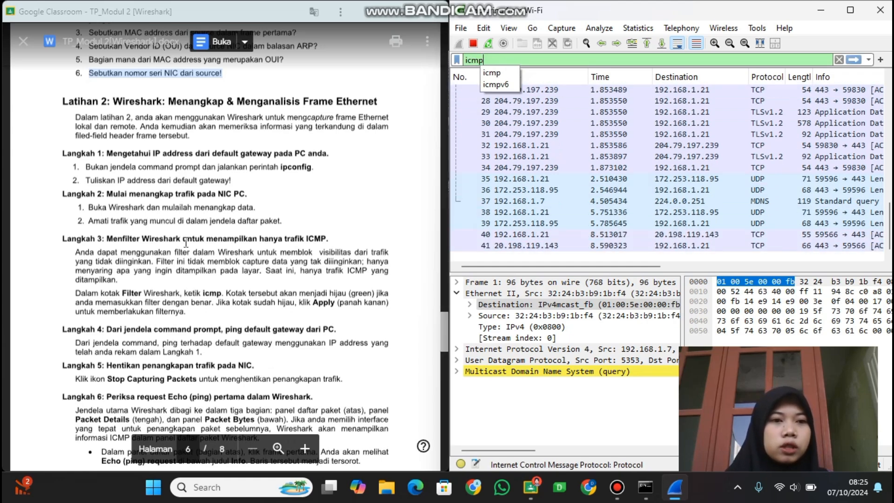
scroll(186, 242, down, 2)
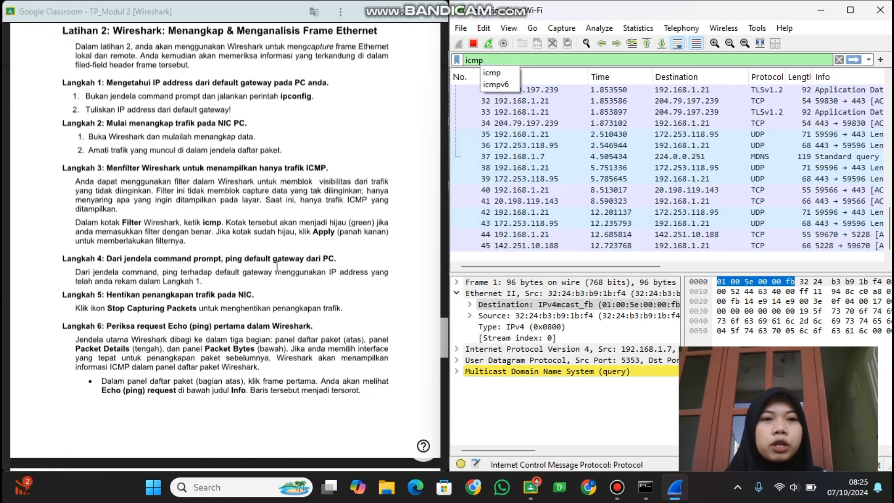
key(Return)
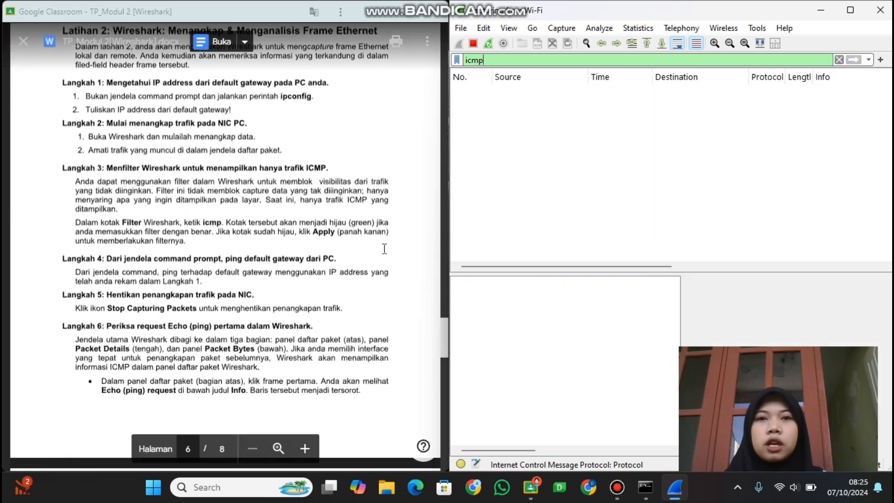
Switch to Command Prompt and ping the default gateway at 192.168.1.1.
click(646, 488)
text(ping)
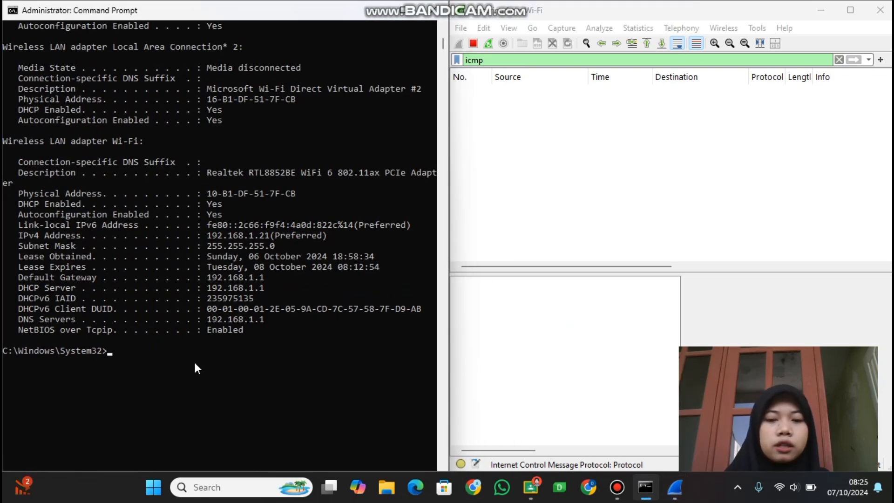
text( 192.168.1.1)
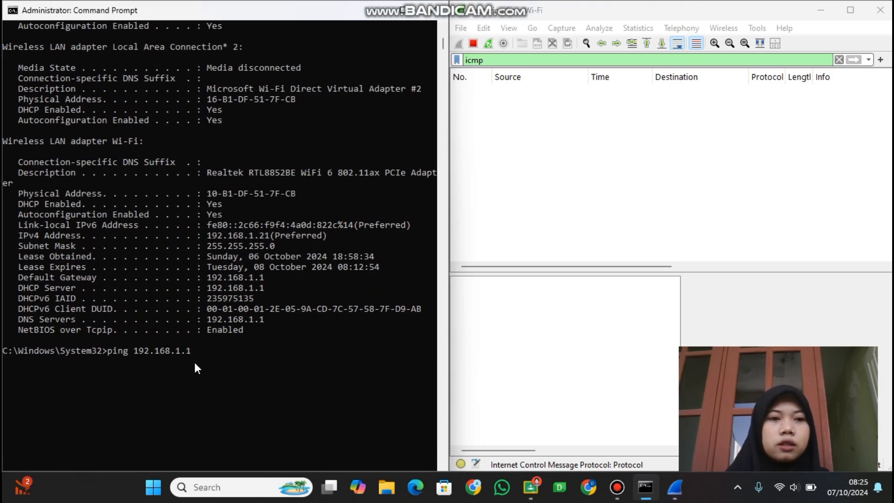
key(Return)
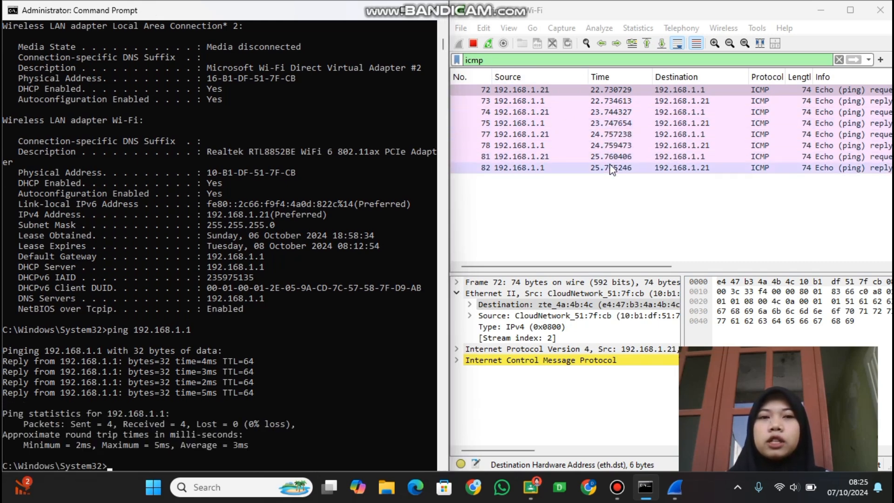
Return to the TP_Modul 2 document, stop the Wireshark capture as Langkah 5 asks, and read on to Langkah 6.
click(528, 476)
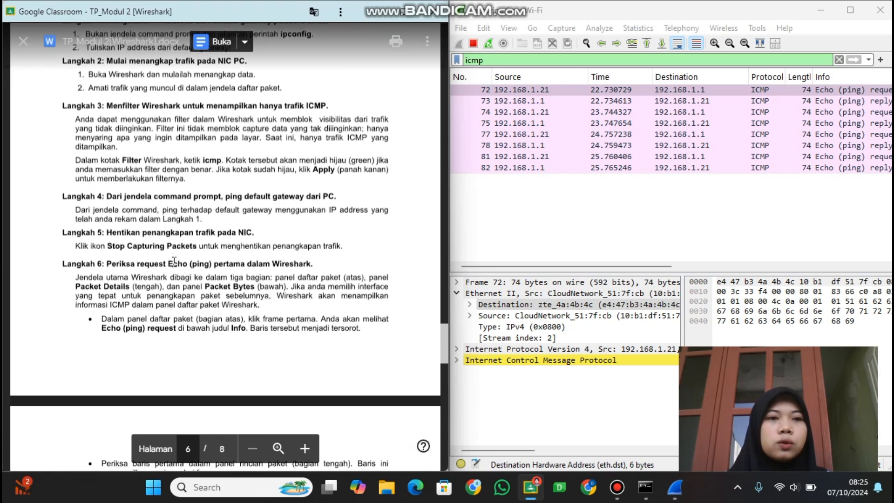
click(472, 43)
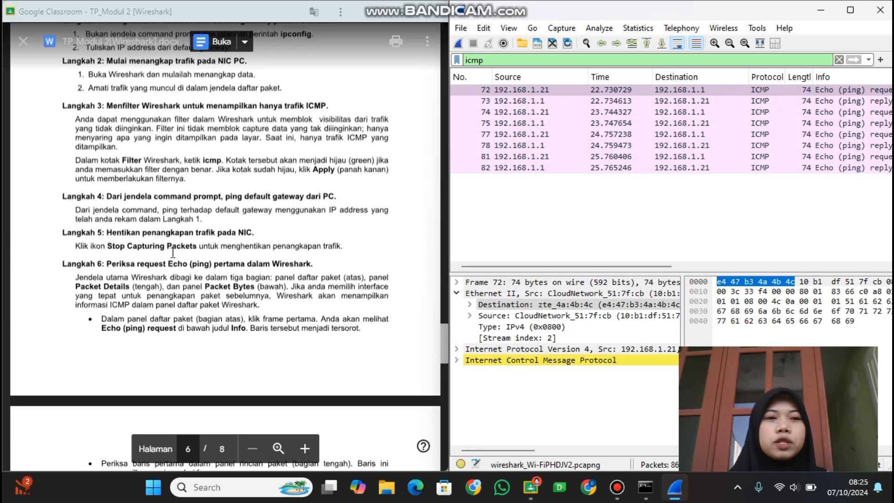
scroll(197, 255, down, 3)
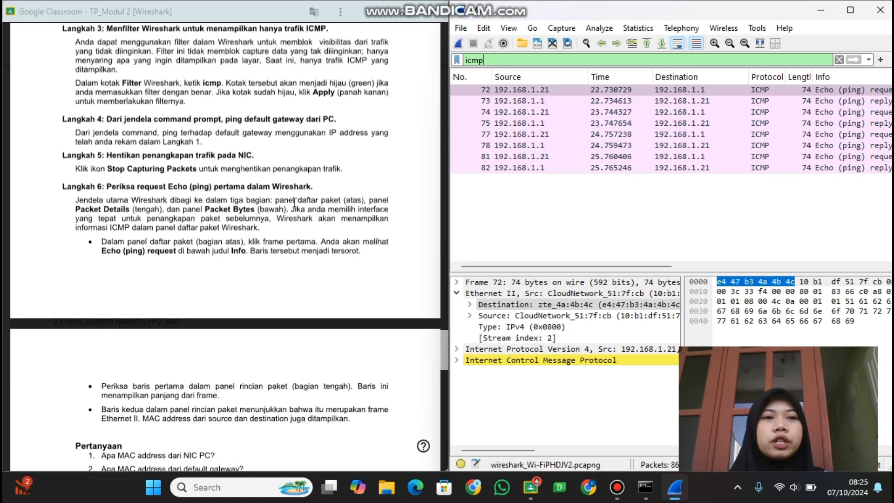
Examine the Info column of the ICMP packets and select the first Echo (ping) request frame.
scroll(553, 190, right, 5)
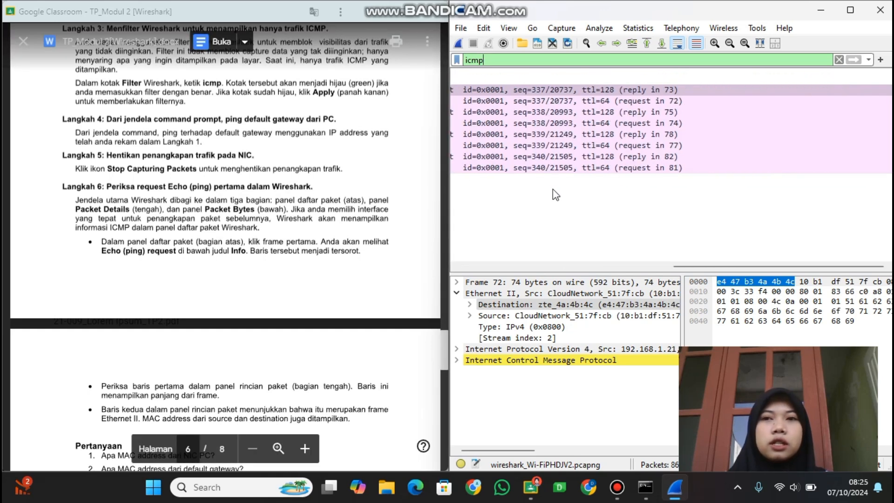
scroll(552, 189, left, 4)
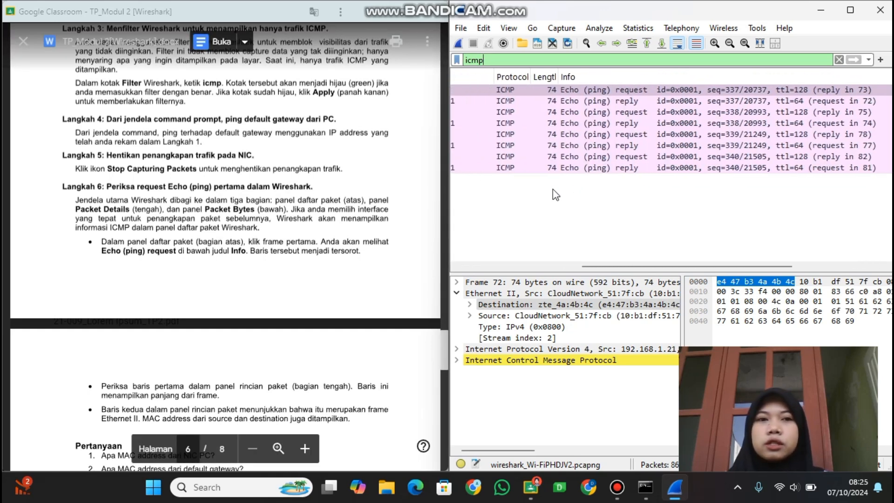
scroll(552, 189, left, 1)
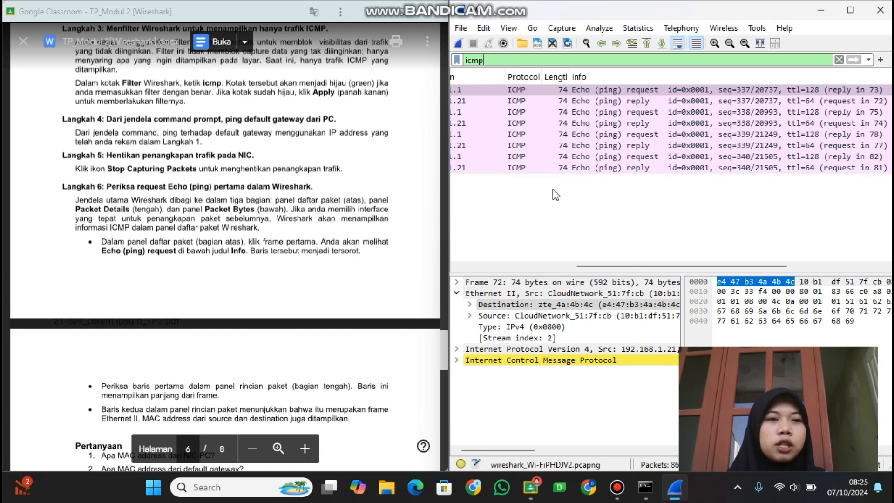
click(666, 88)
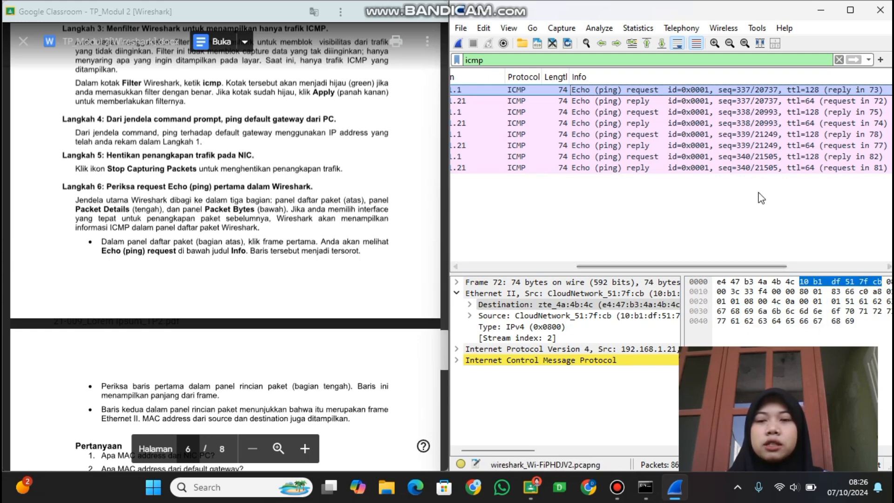
For Langkah 6's question 1, examine the frame's source MAC address and mark the Wi-Fi adapter's physical address in Command Prompt for comparison.
scroll(117, 336, down, 5)
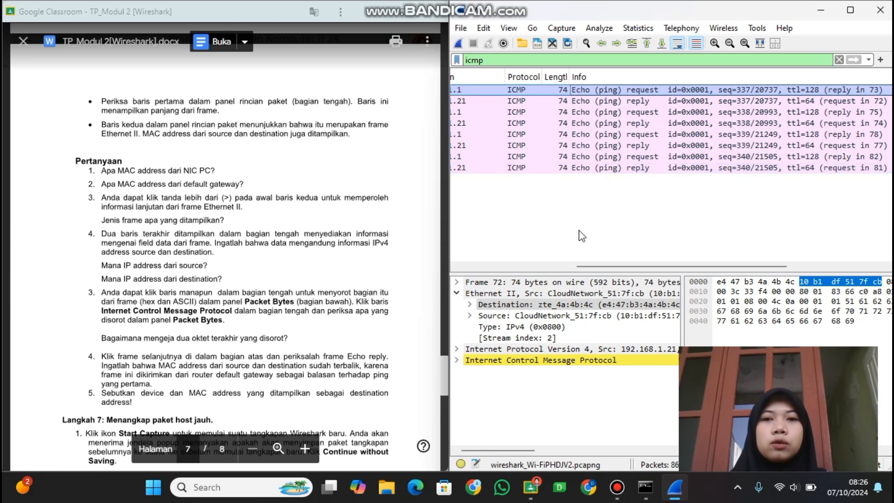
click(629, 318)
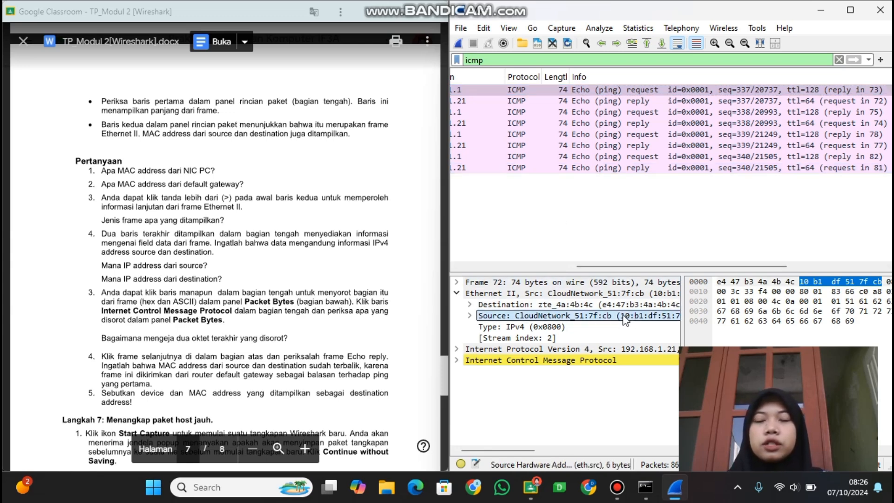
scroll(625, 319, left, 5)
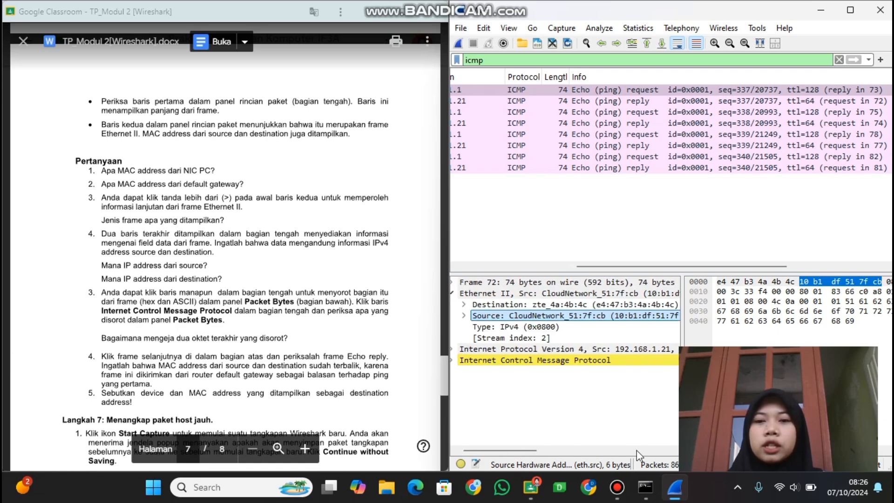
click(645, 487)
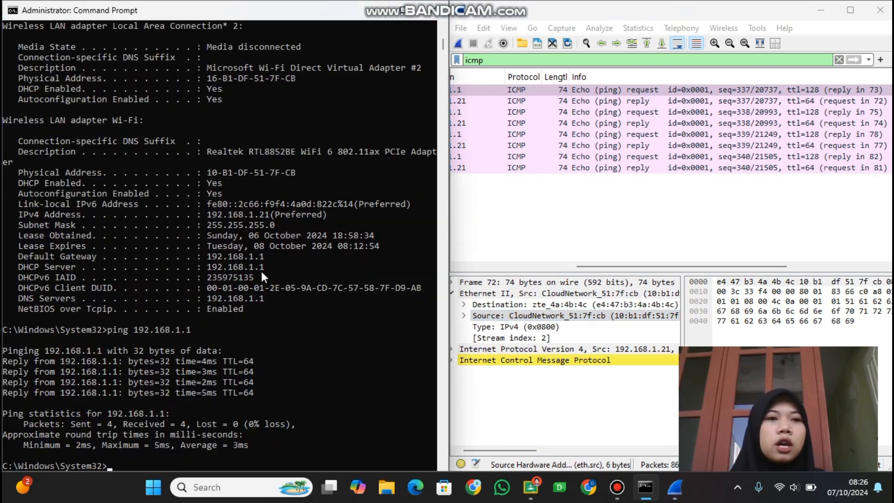
drag(211, 172, 333, 177)
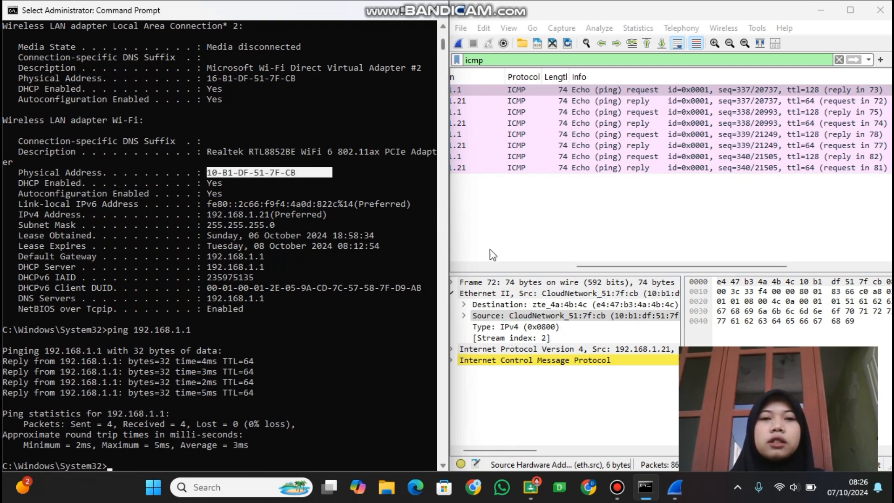
click(369, 15)
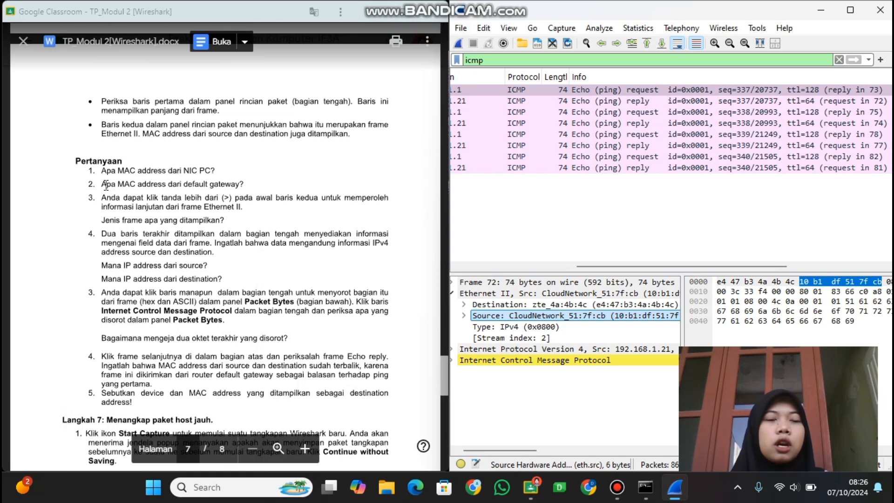
Highlight question 2 about the default gateway's MAC address and select the destination address in the frame's Ethernet II header.
drag(102, 185, 243, 189)
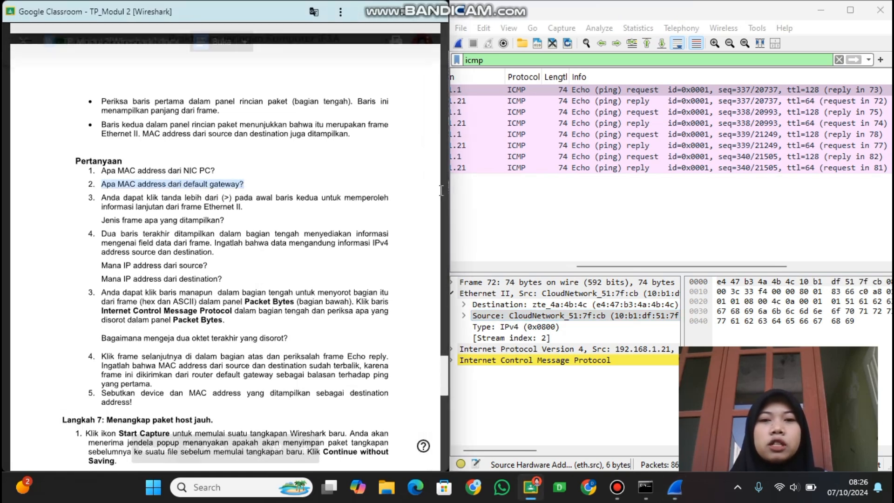
scroll(651, 295, right, 2)
scroll(651, 294, right, 1)
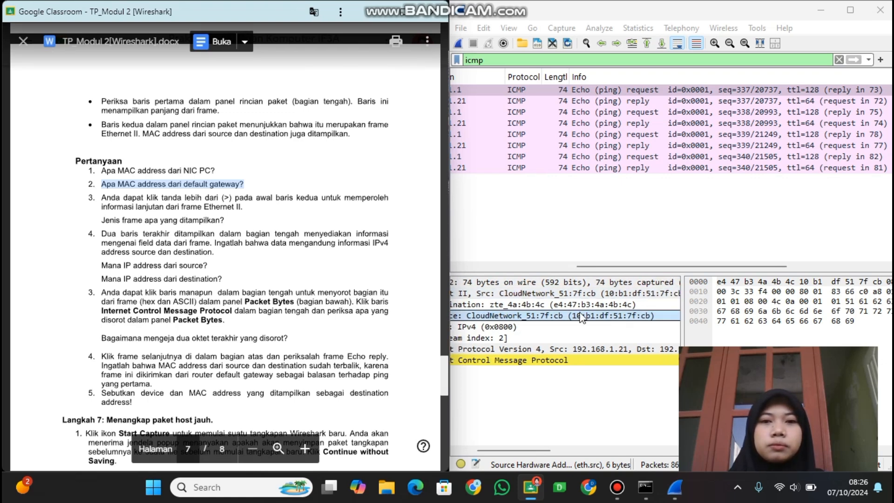
click(571, 303)
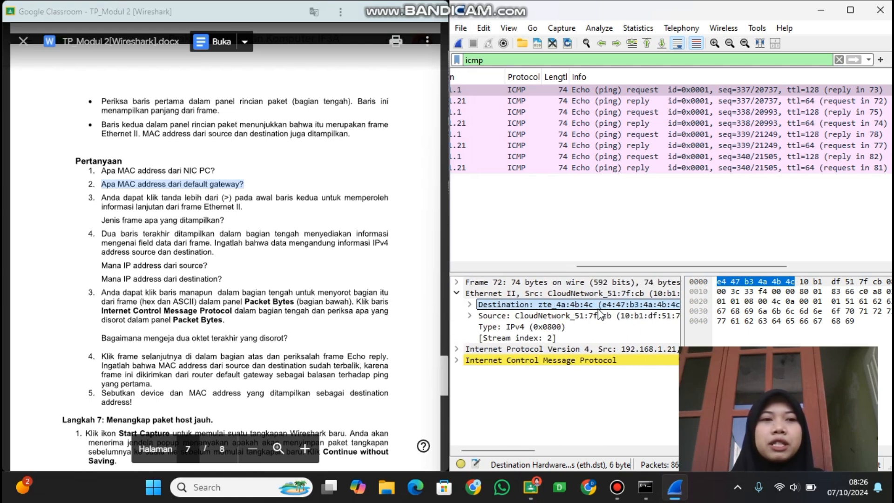
Highlight question 3 about the Ethernet II details, then collapse and re-expand the frame's Ethernet II header to examine it.
drag(100, 198, 264, 216)
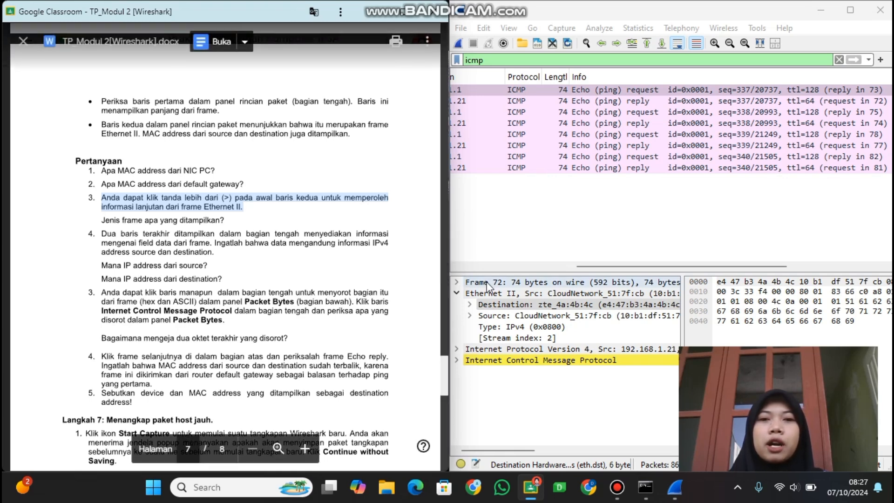
click(459, 294)
click(459, 294)
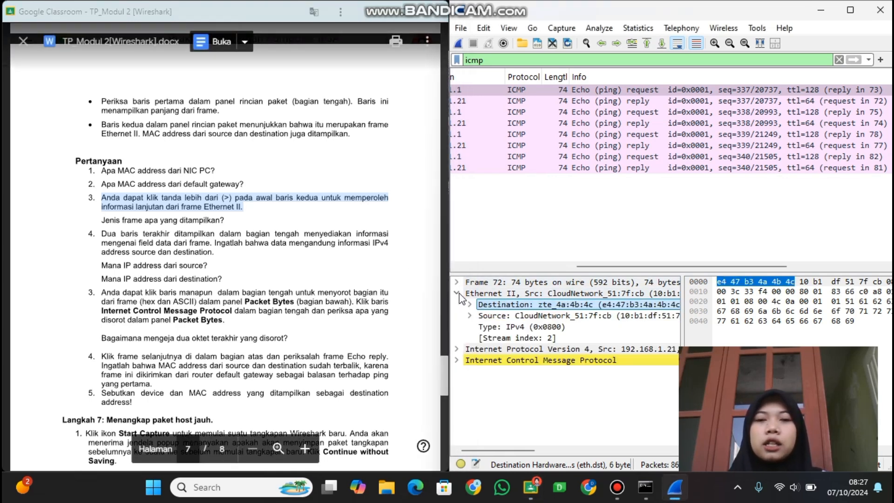
Highlight question 4's source and destination IP address prompts and examine those addresses in the first ICMP packet.
click(517, 304)
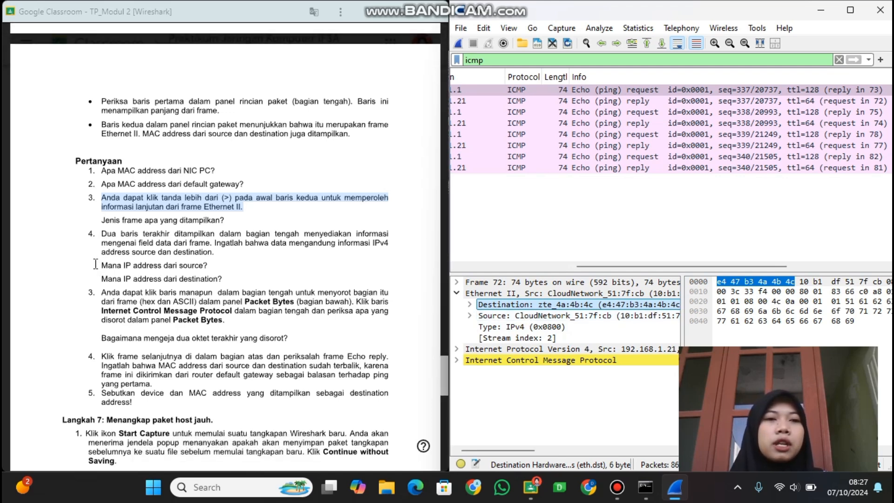
drag(98, 265, 226, 262)
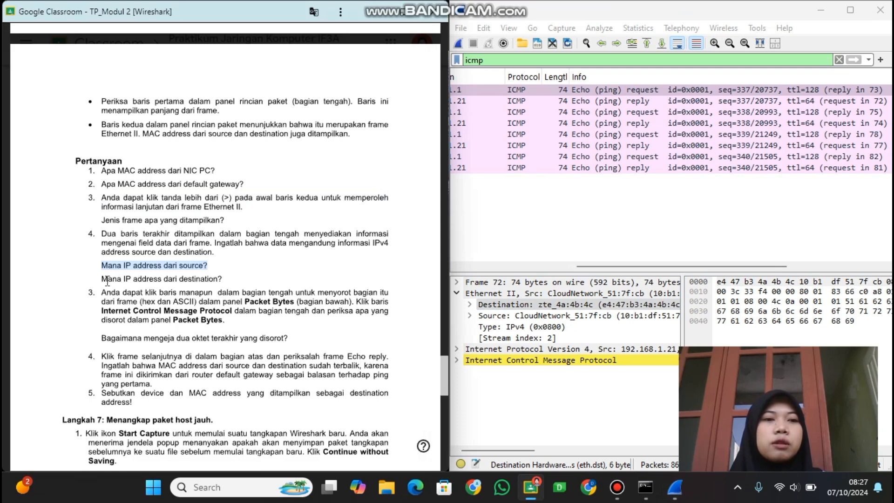
drag(102, 280, 239, 281)
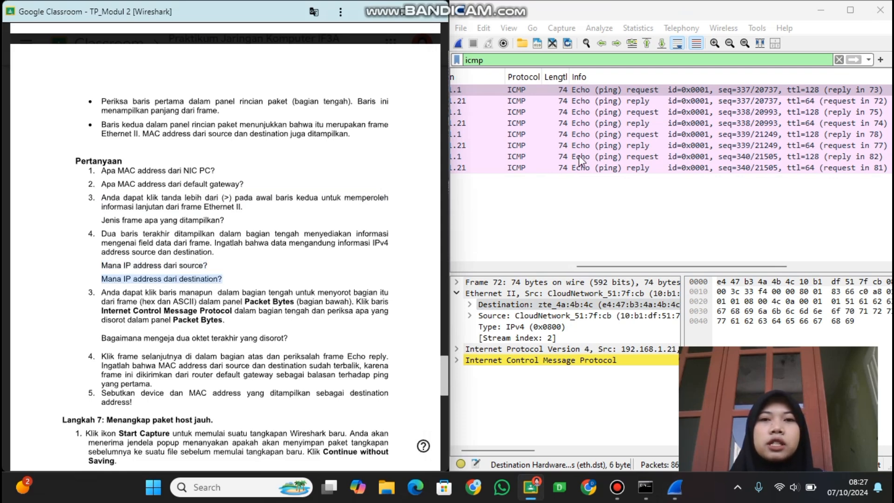
scroll(538, 142, left, 5)
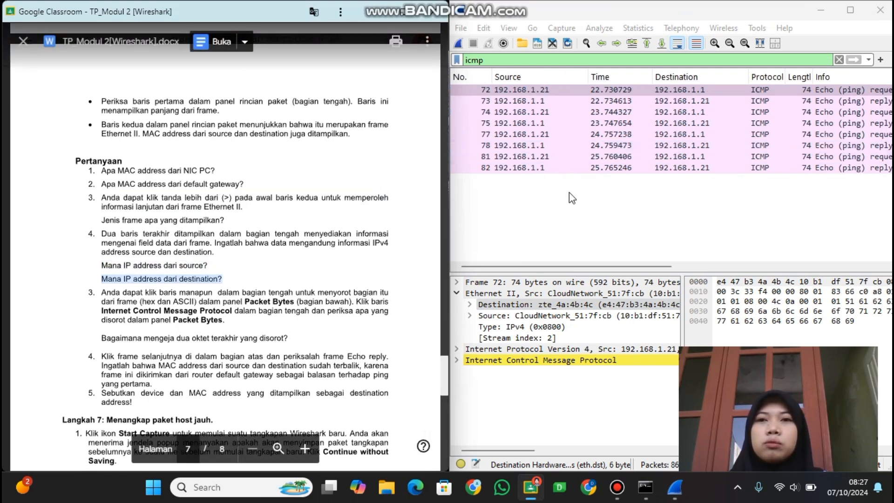
click(504, 92)
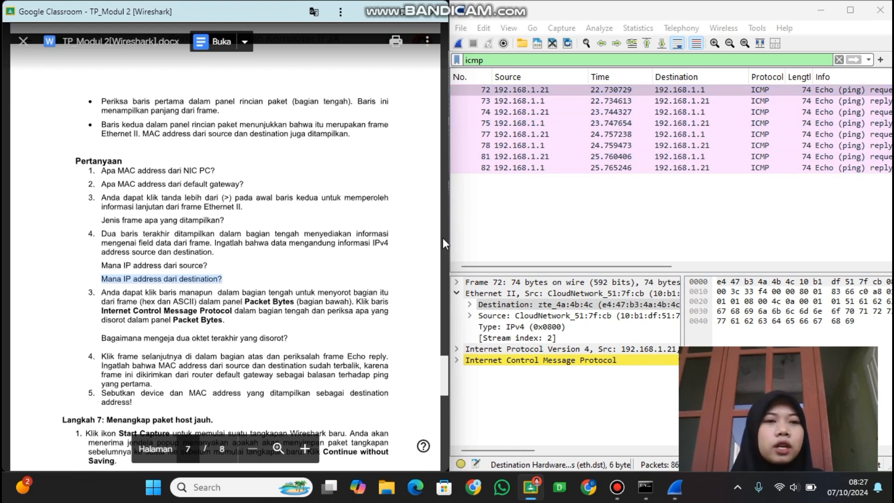
For the question about the last two highlighted octets, select the frame's ICMP data in Packet Bytes and examine its final characters.
scroll(97, 277, down, 2)
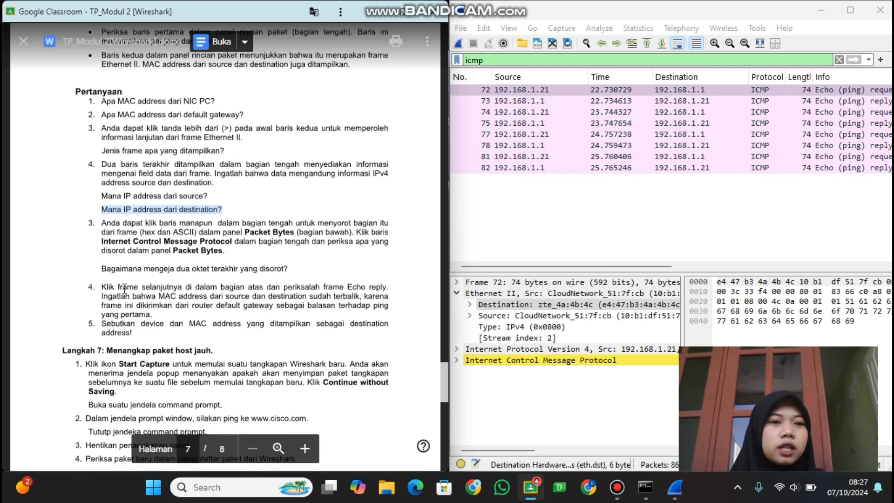
click(98, 278)
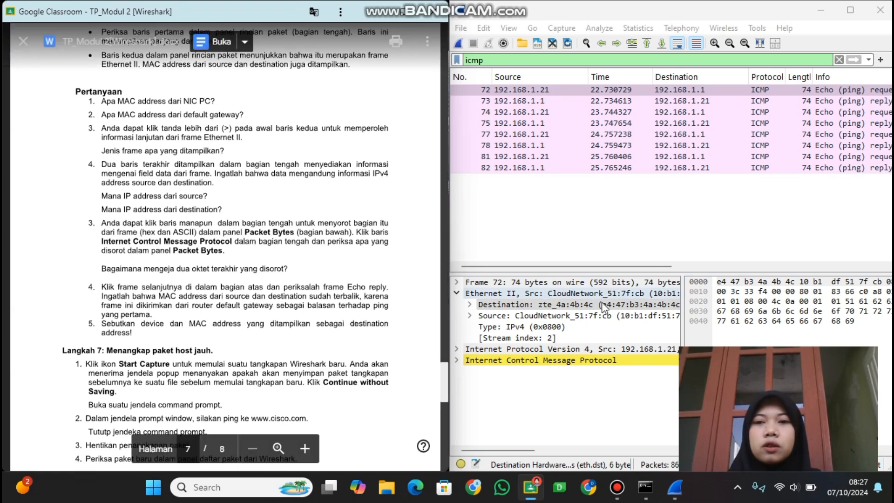
scroll(771, 236, right, 5)
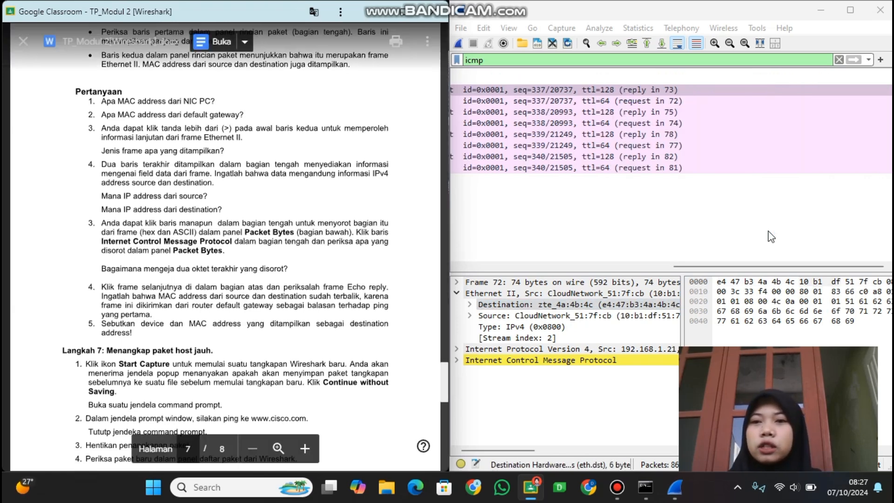
scroll(775, 303, right, 3)
scroll(774, 303, right, 2)
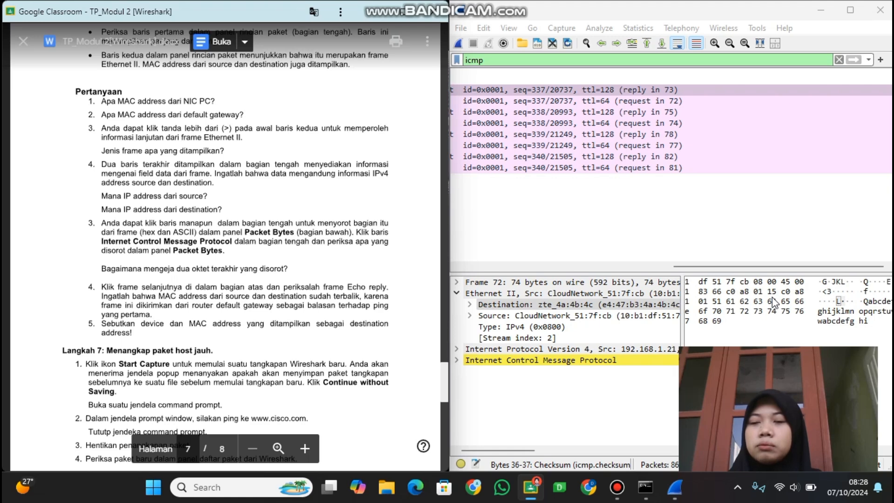
click(856, 322)
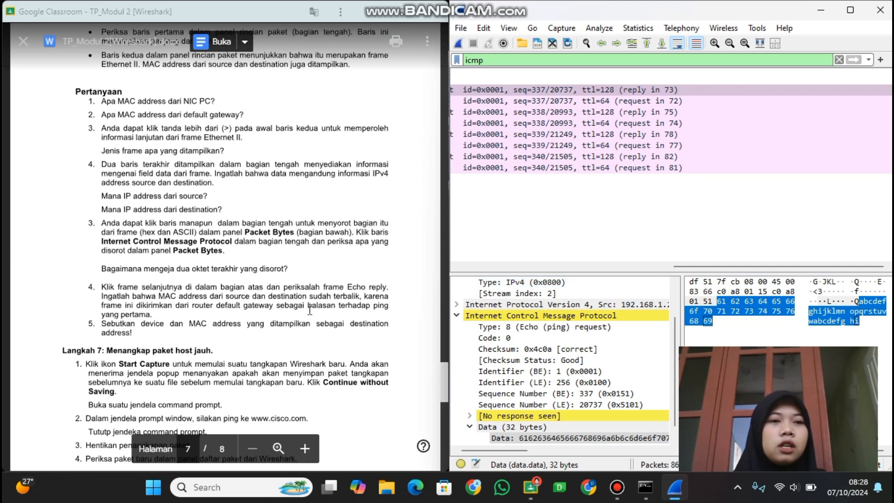
For Langkah 6's final question, collapse the ICMP details and examine the device names and MAC addresses in the frame's Ethernet II header.
scroll(212, 296, down, 1)
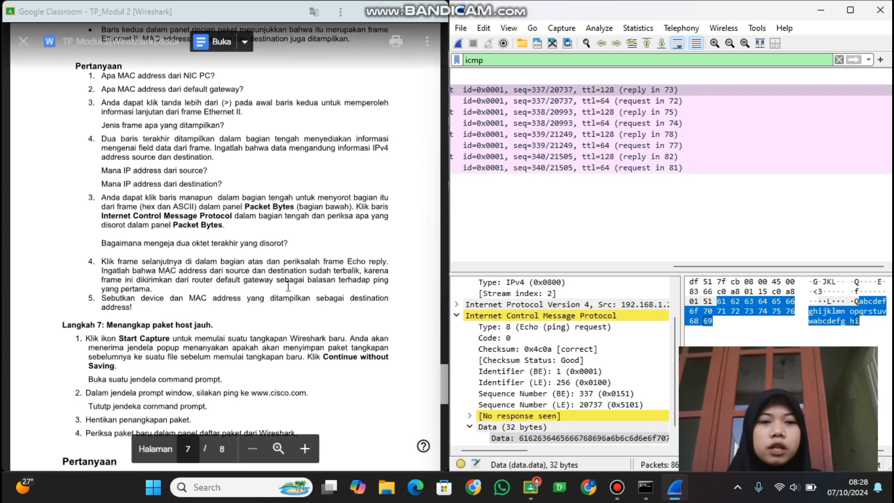
click(748, 282)
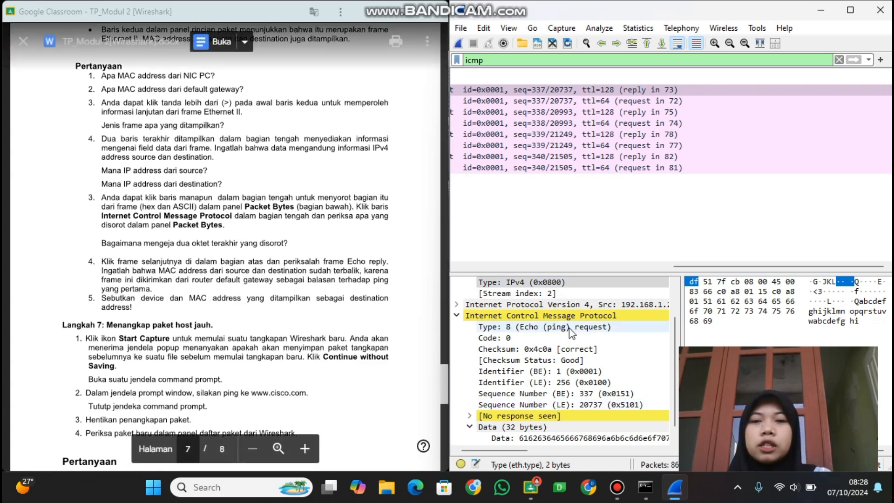
click(457, 315)
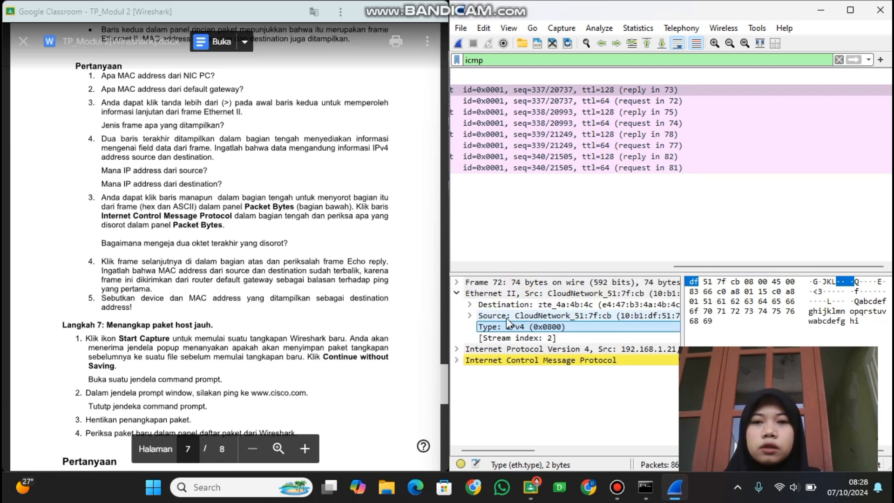
scroll(611, 316, right, 3)
scroll(611, 316, left, 3)
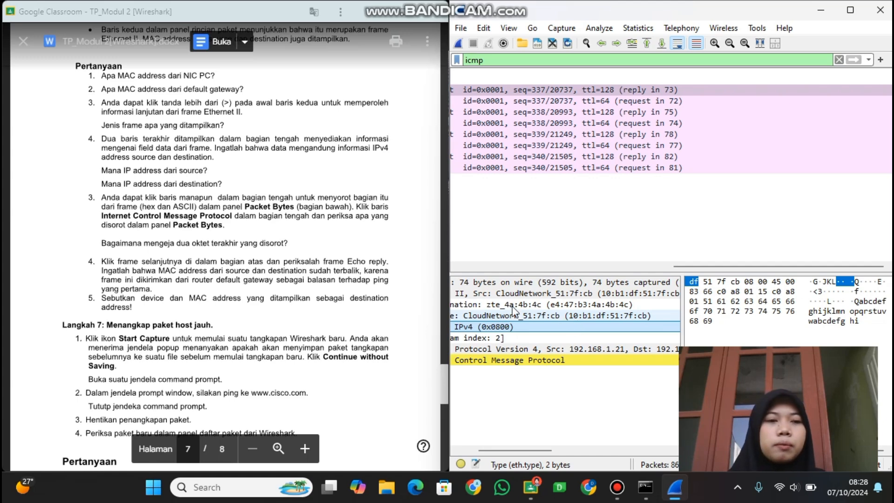
scroll(577, 320, left, 3)
Follow Langkah 7 by starting a new Wi-Fi capture in Wireshark without saving the previously captured packets.
scroll(272, 266, down, 5)
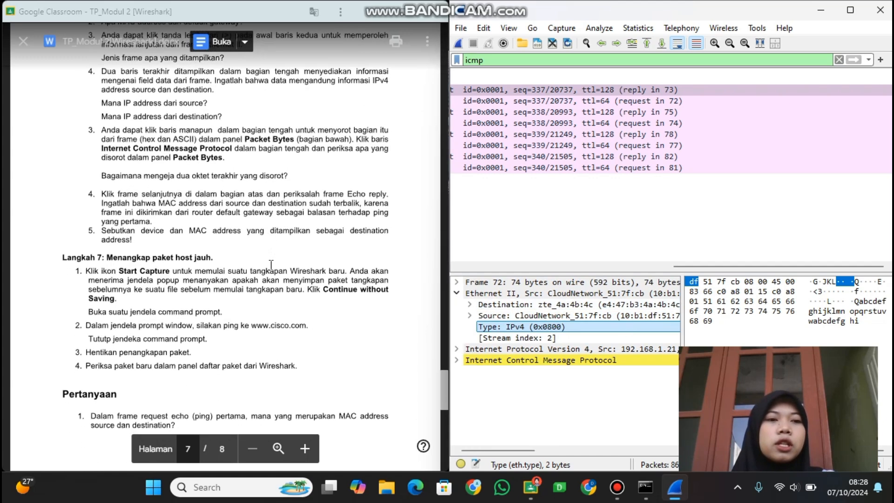
scroll(271, 266, down, 1)
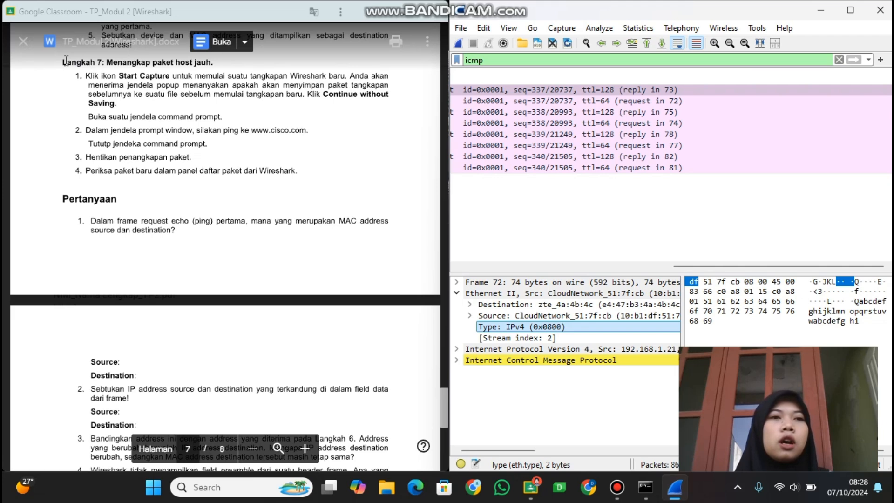
click(459, 43)
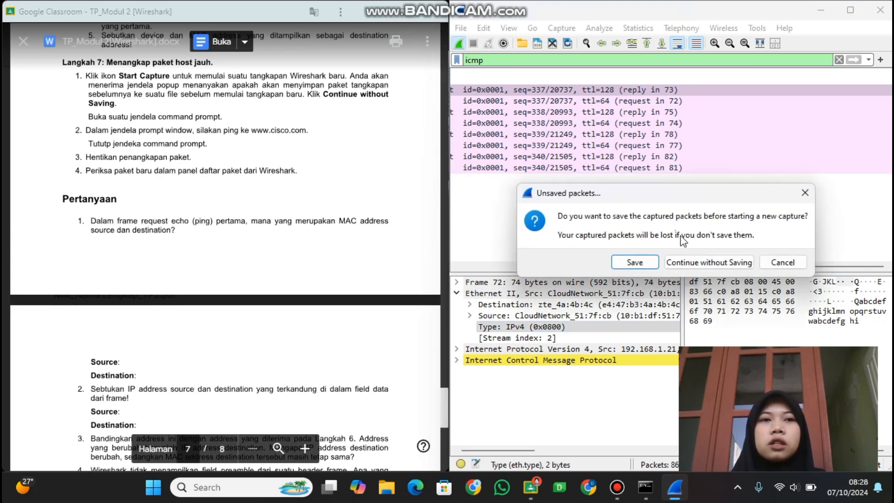
click(713, 263)
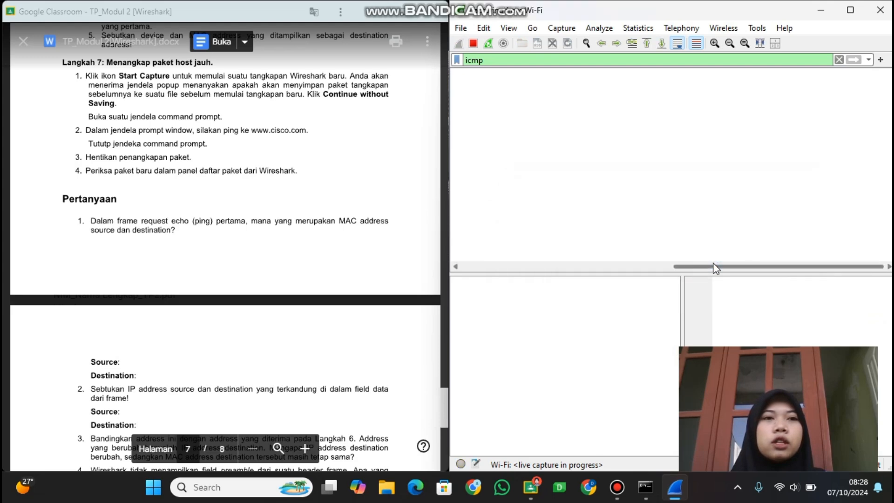
mouse_move(645, 487)
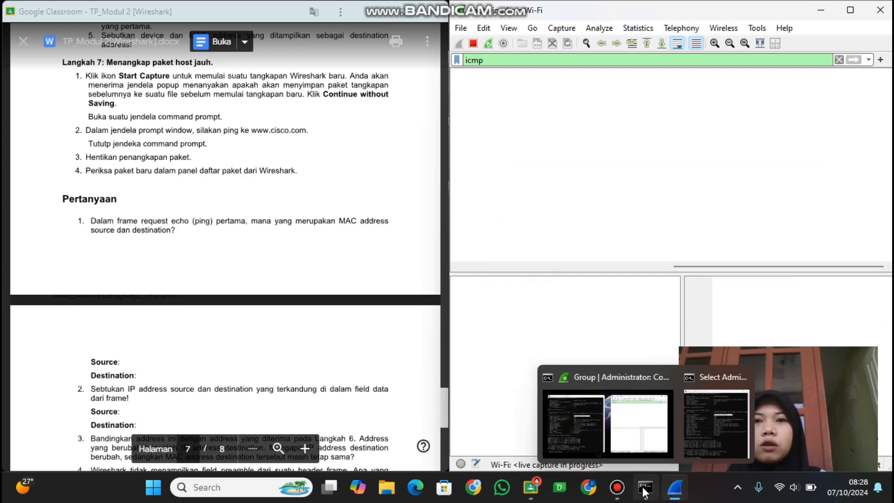
click(749, 405)
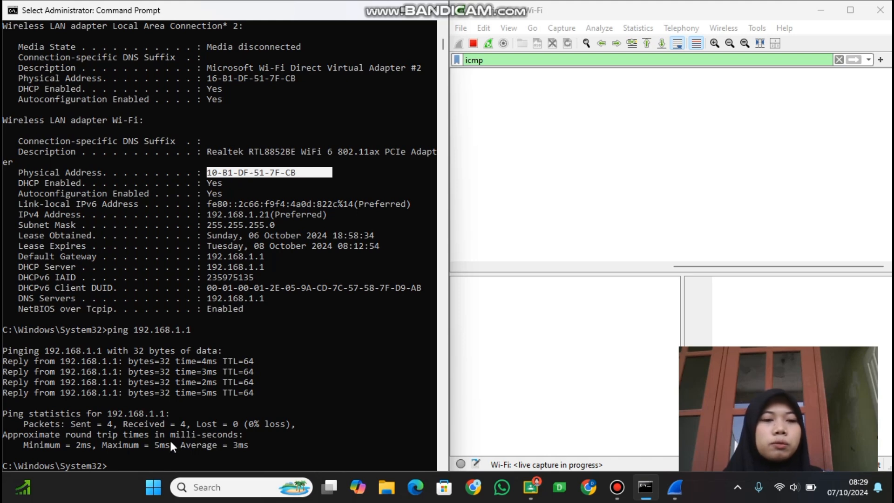
text(p)
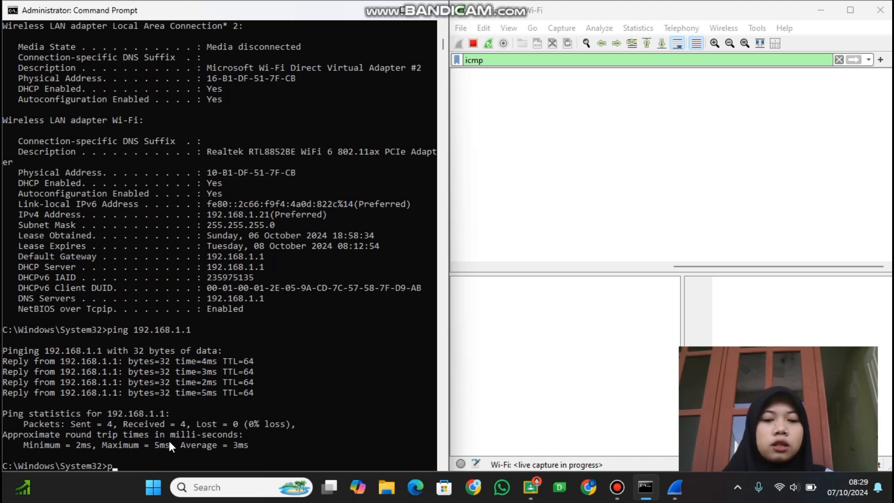
text(ing www)
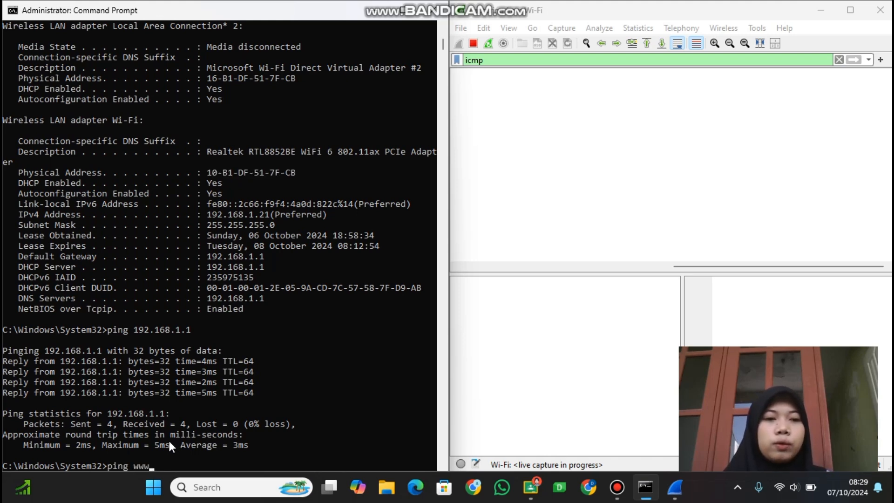
text(.)
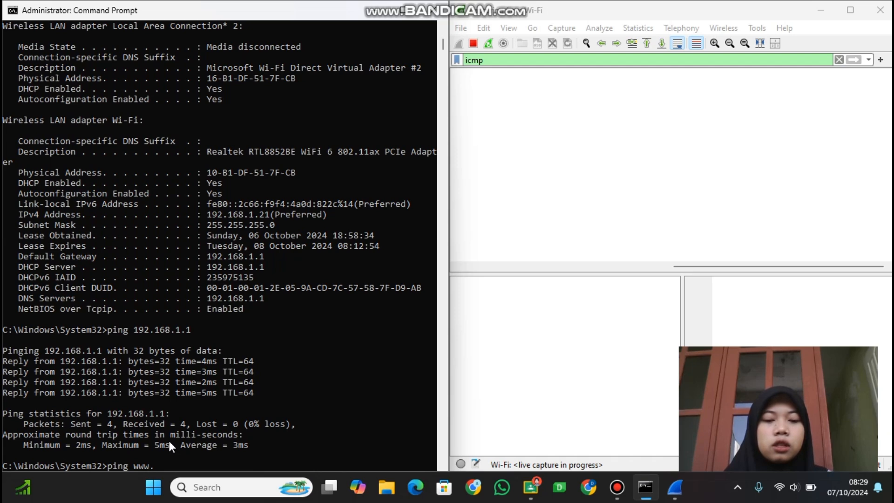
text(cisco)
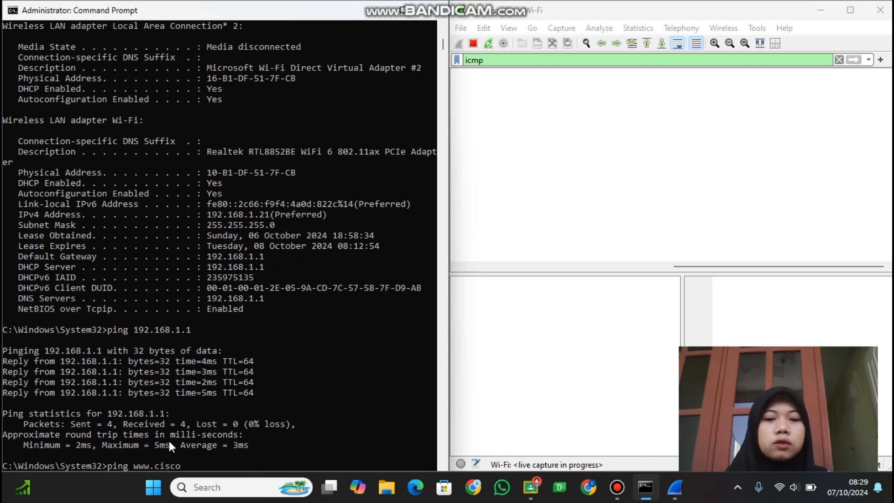
text(.com)
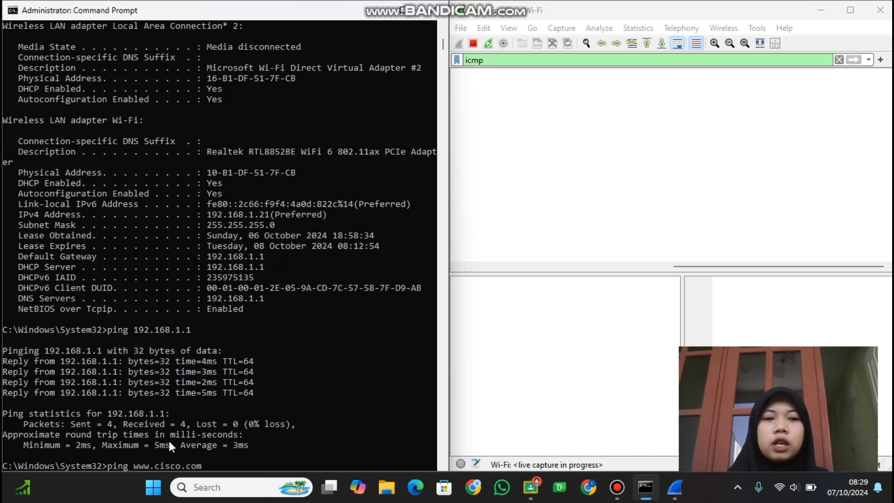
key(Return)
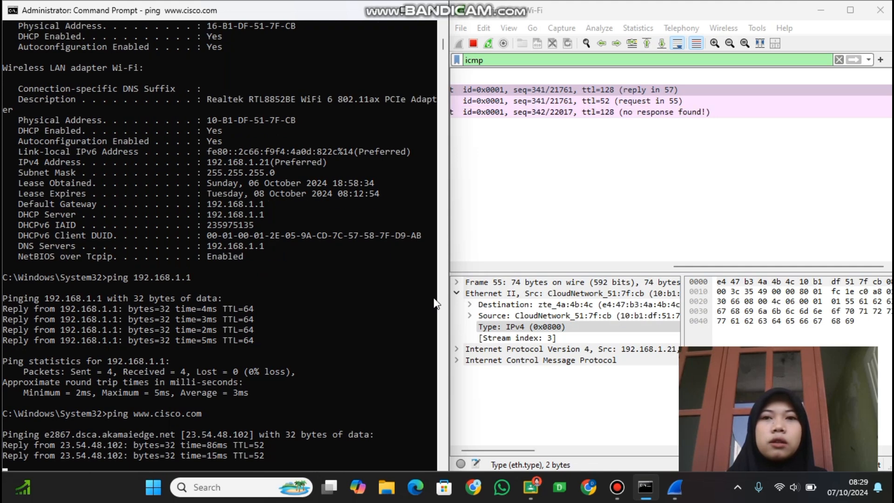
scroll(577, 153, left, 8)
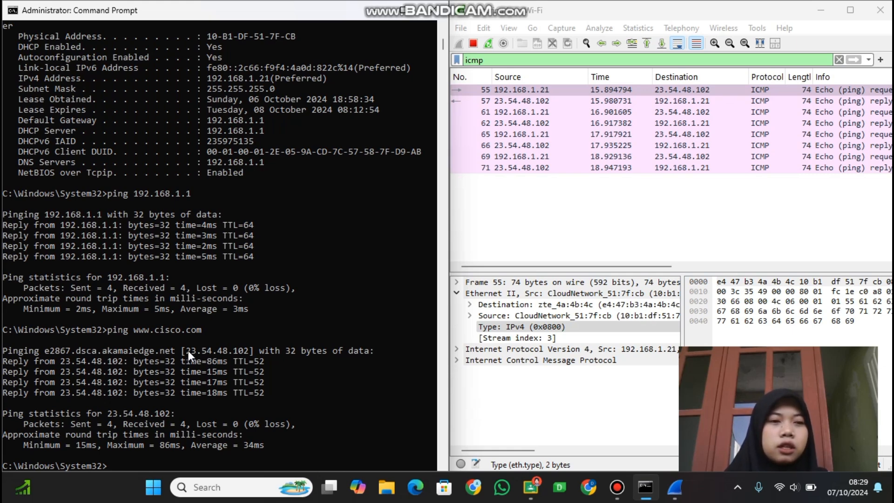
drag(188, 350, 275, 354)
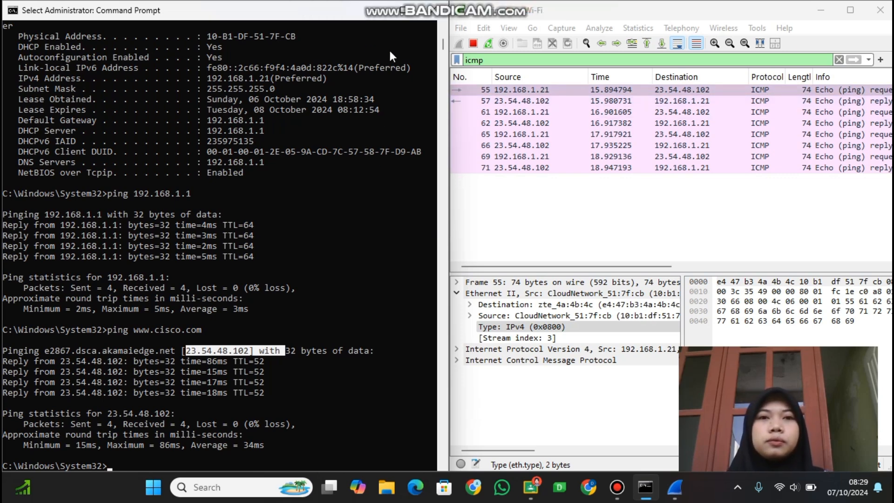
Put Command Prompt away to return to the Langkah 7 instructions and stop the live Wi-Fi capture.
click(386, 11)
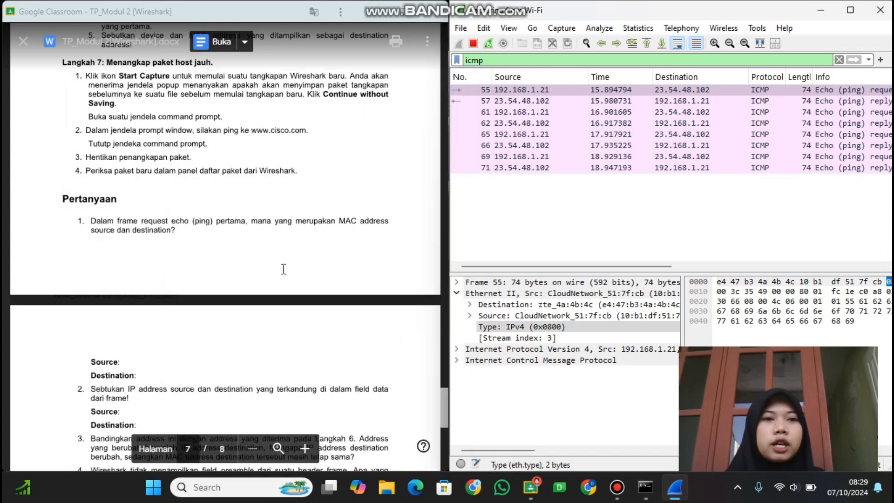
scroll(284, 269, up, 2)
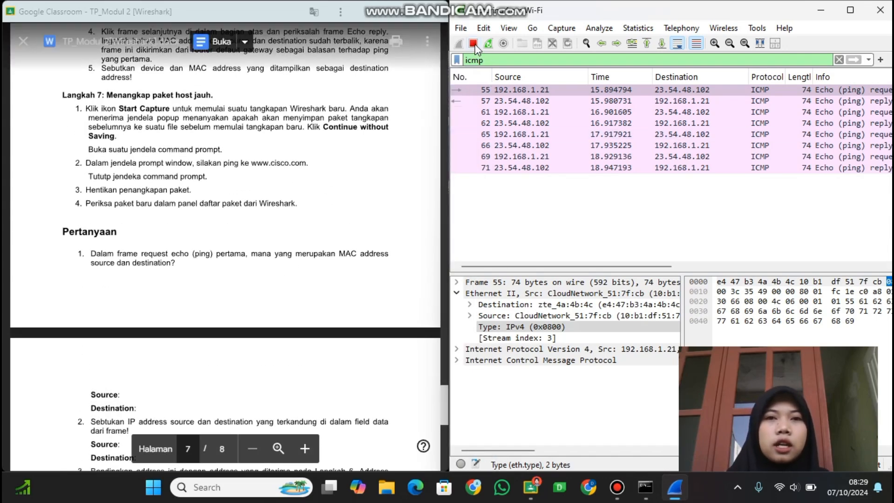
click(474, 44)
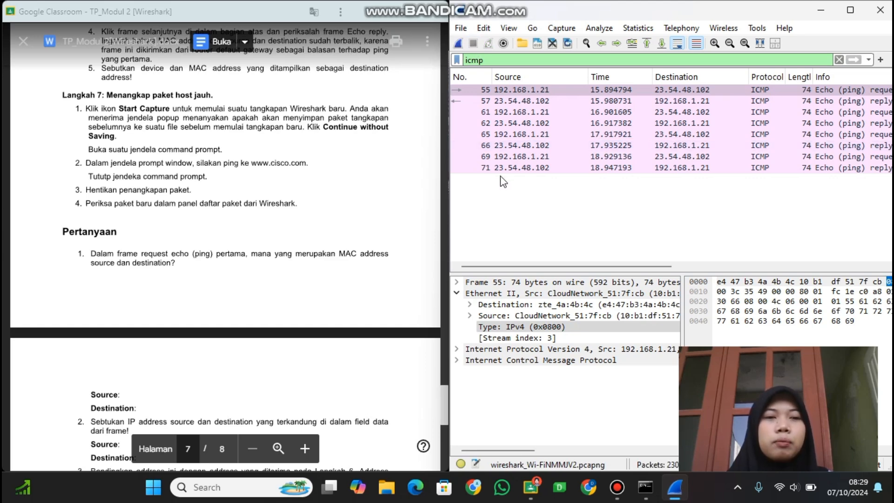
Read the Langkah 7 questions and highlight question 1 about the source and destination MAC addresses of the first ping request.
scroll(327, 209, down, 1)
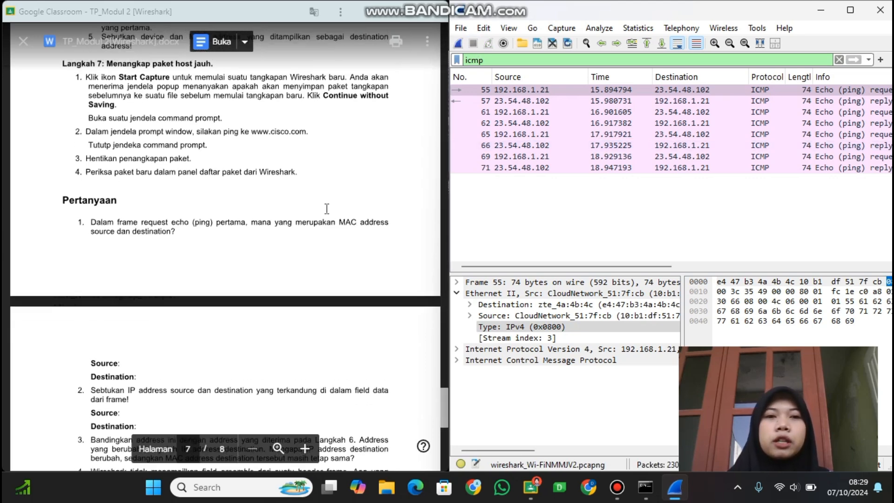
scroll(213, 247, down, 3)
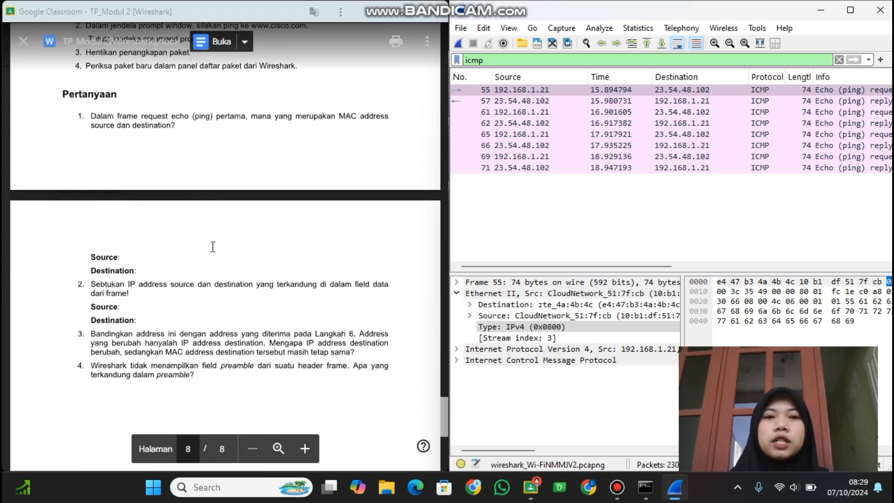
scroll(213, 247, down, 1)
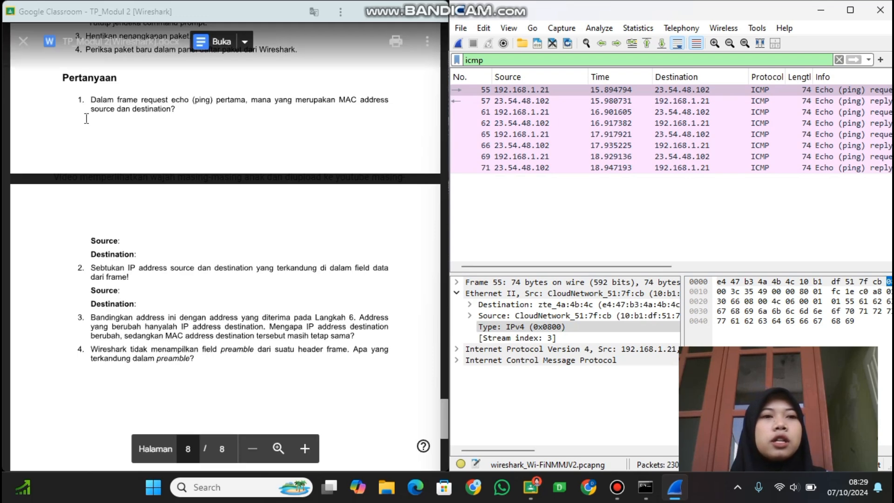
drag(87, 100, 157, 107)
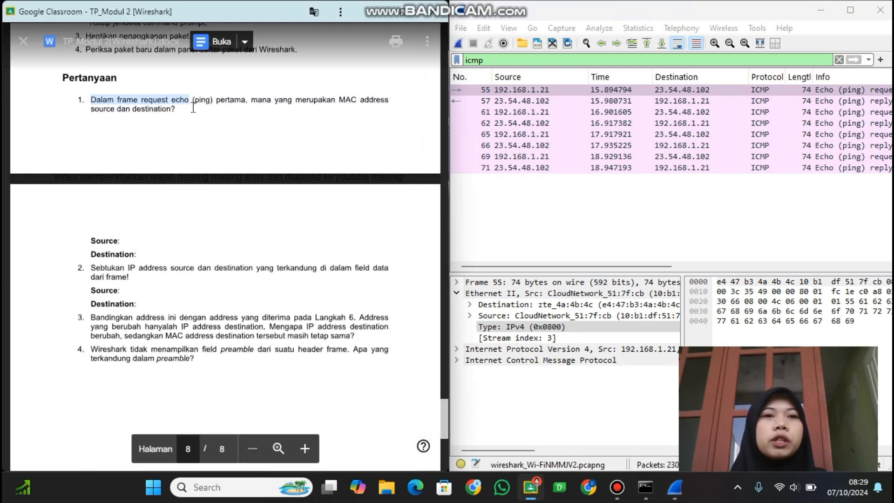
drag(193, 107, 172, 114)
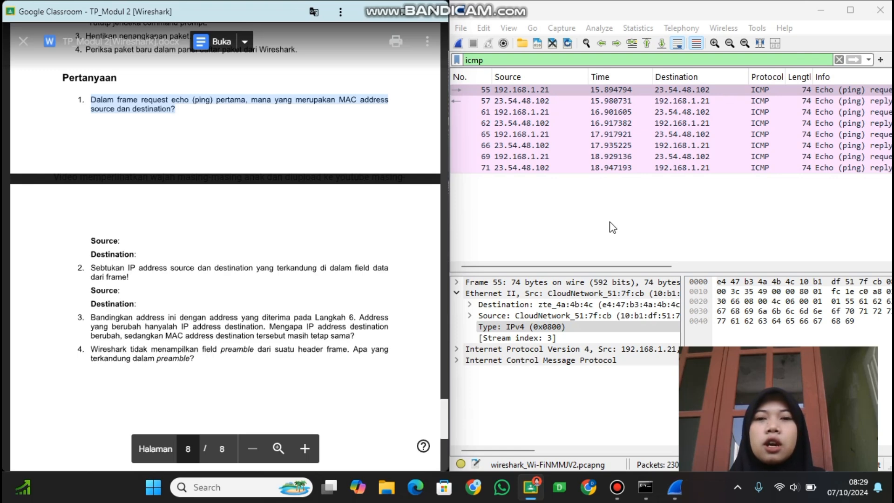
Examine the source and destination MAC addresses in the Ethernet II details of the first echo request, frame 55.
scroll(622, 297, right, 2)
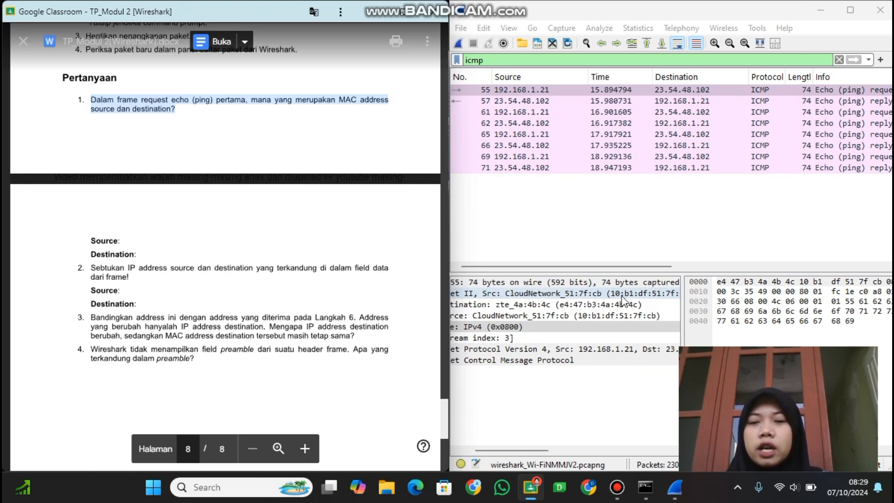
scroll(622, 297, left, 2)
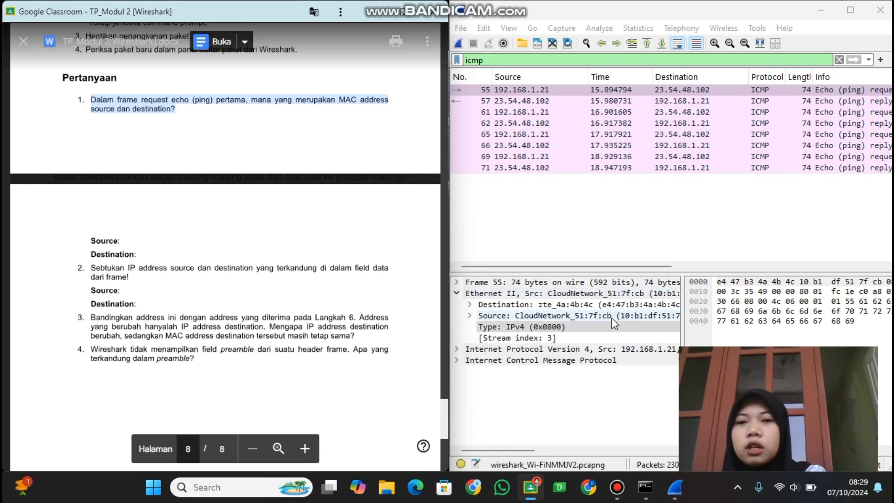
click(644, 316)
scroll(644, 318, right, 3)
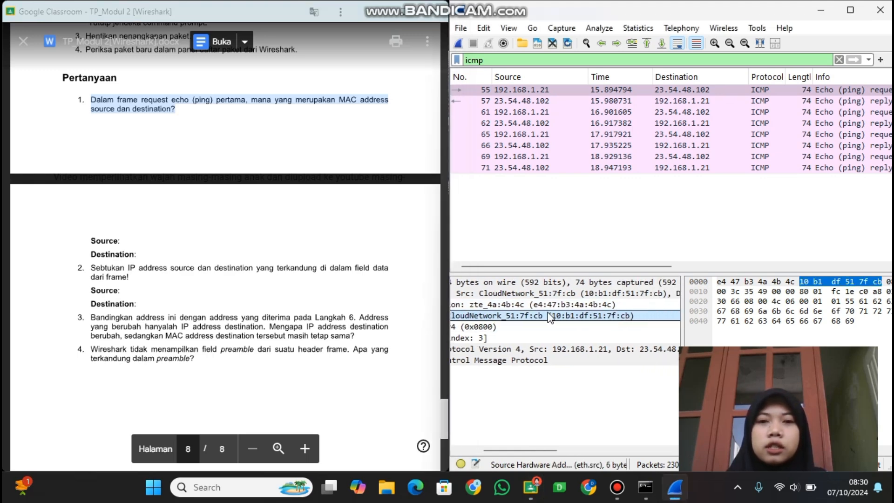
scroll(544, 319, left, 3)
scroll(544, 318, right, 3)
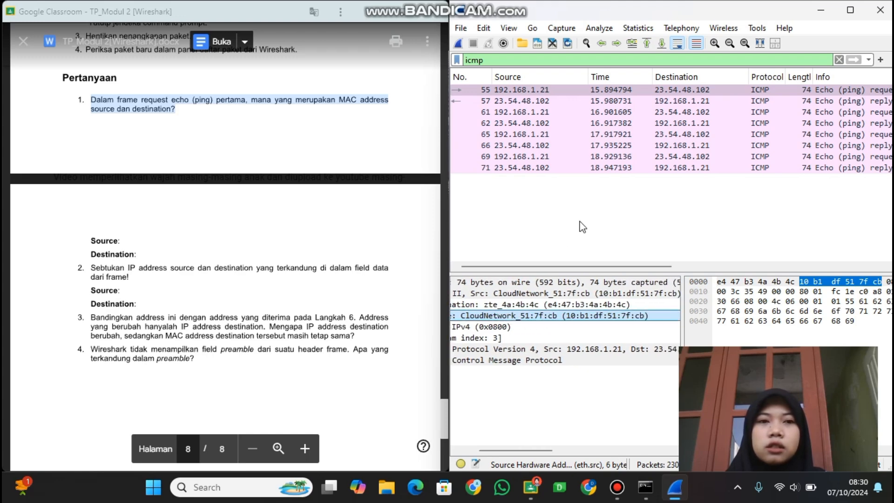
click(575, 304)
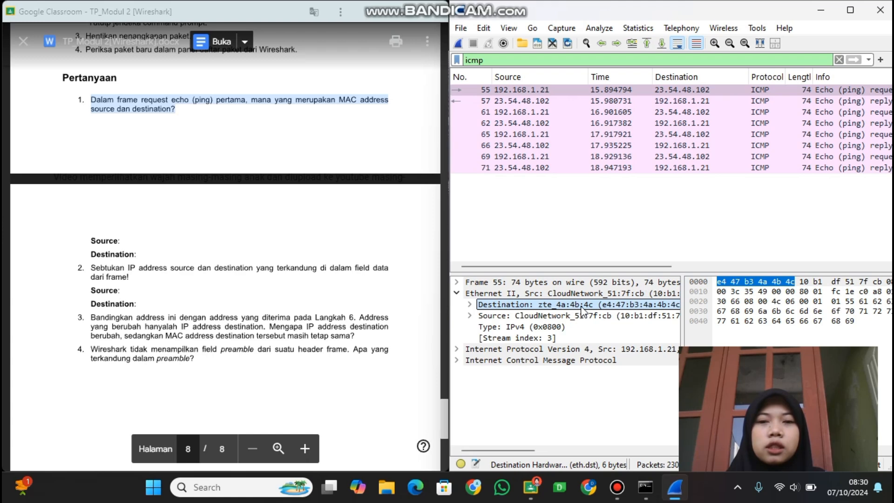
scroll(581, 309, right, 3)
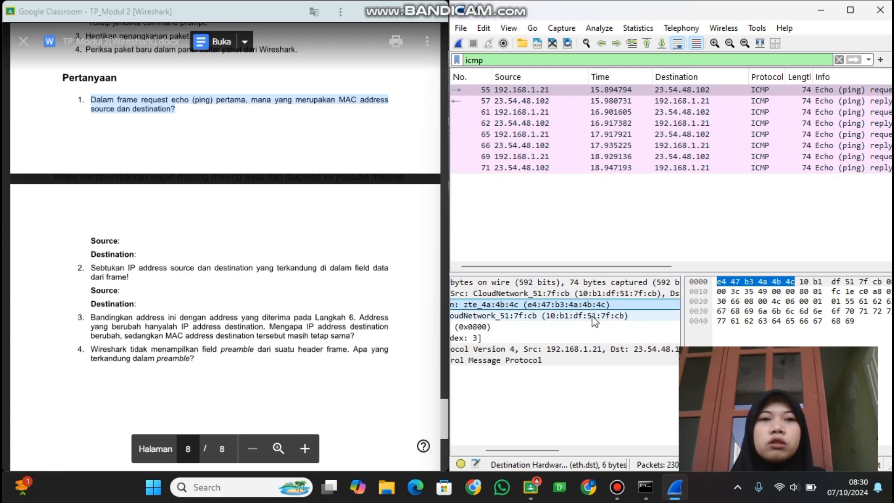
click(595, 316)
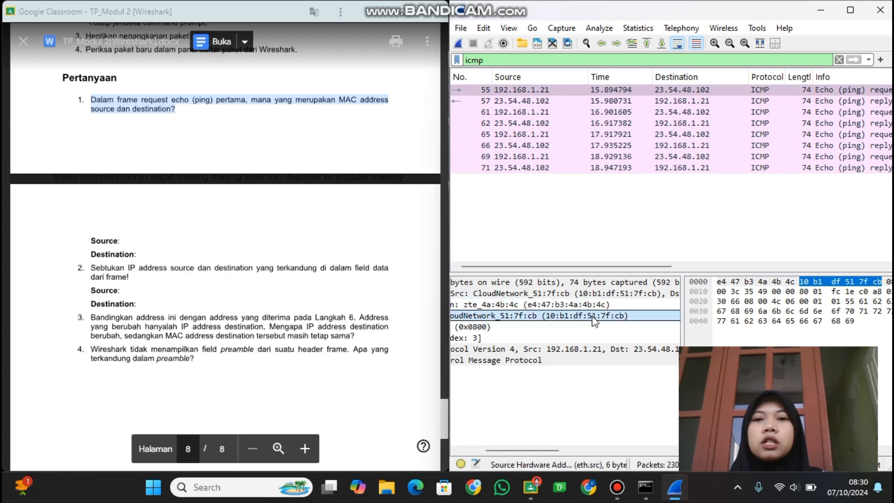
Select the first echo reply, frame 57, and examine its source and destination MAC addresses.
click(591, 102)
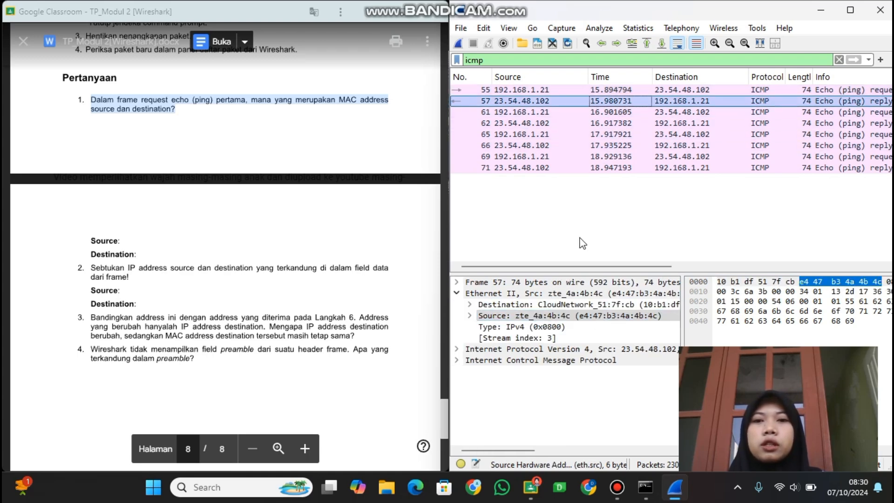
scroll(587, 312, right, 3)
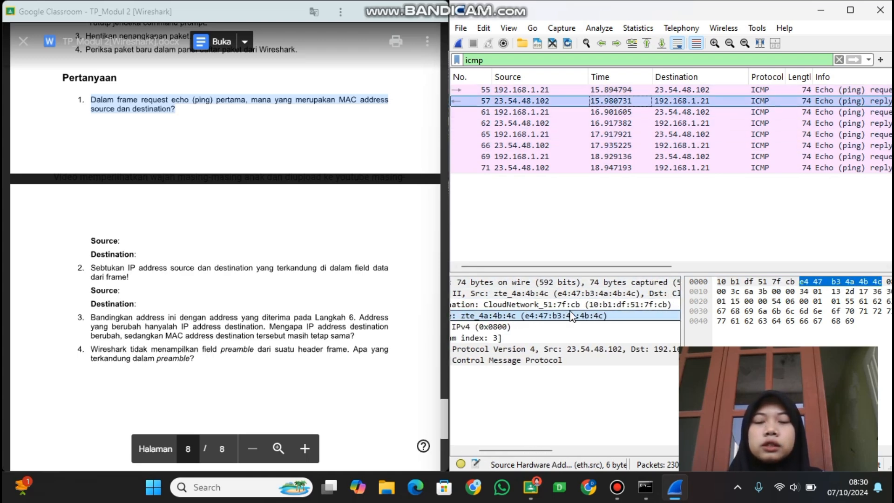
click(611, 305)
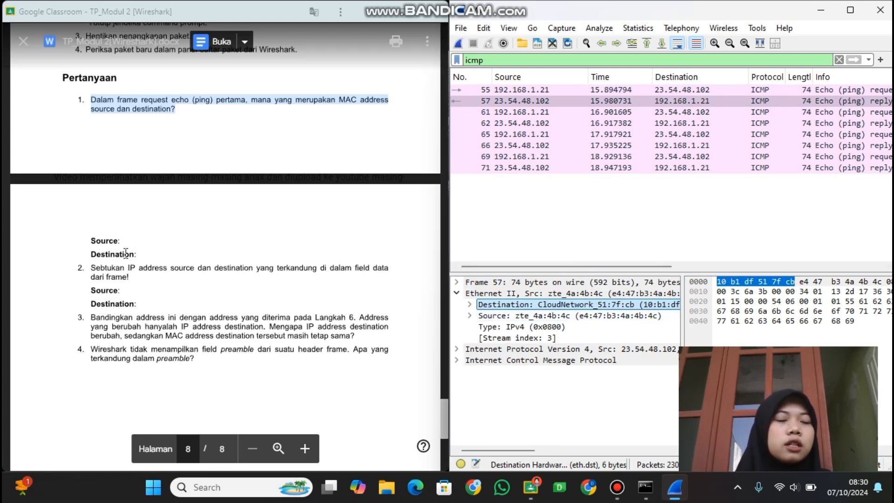
Highlight question 2 about the IP addresses and select frame 55 to read its source and destination IP addresses.
click(86, 268)
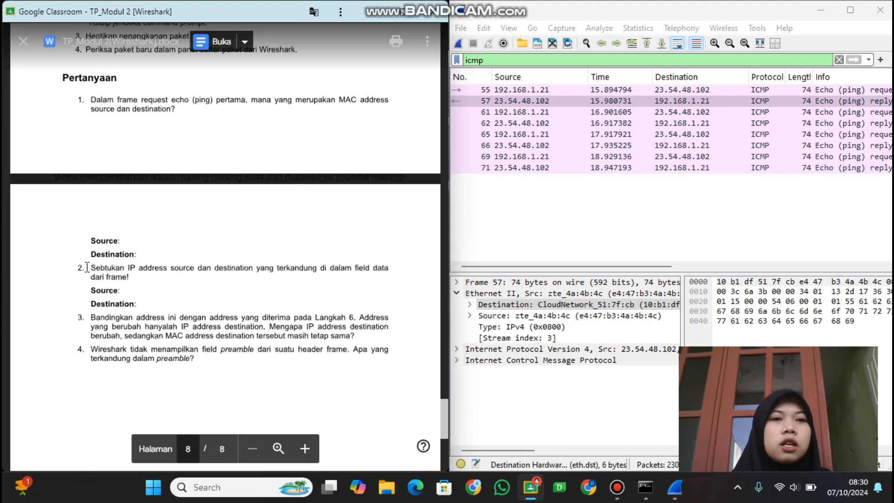
drag(87, 267, 213, 279)
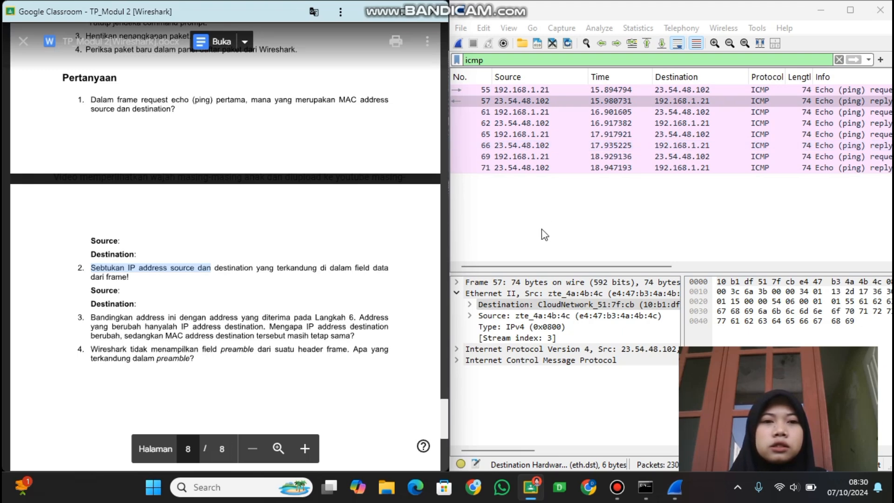
click(508, 92)
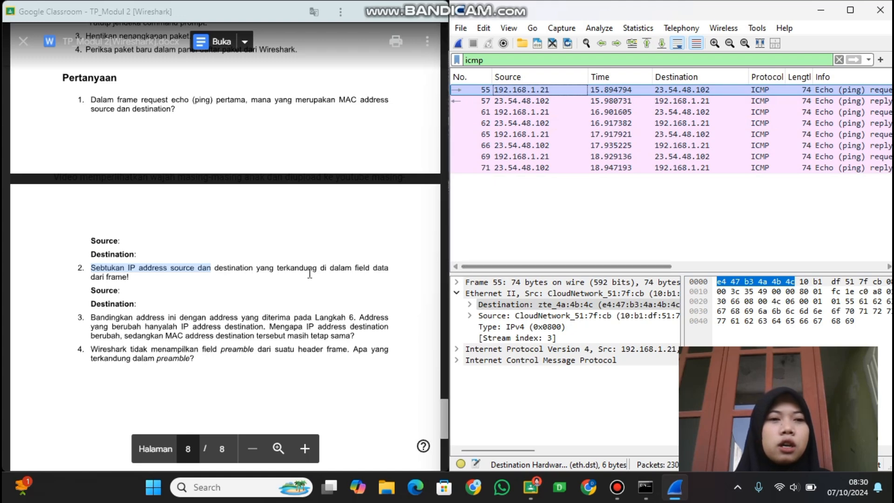
Read and highlight question 3, which asks why only the destination IP address differs from Langkah 6, and clear the highlight.
scroll(94, 291, down, 1)
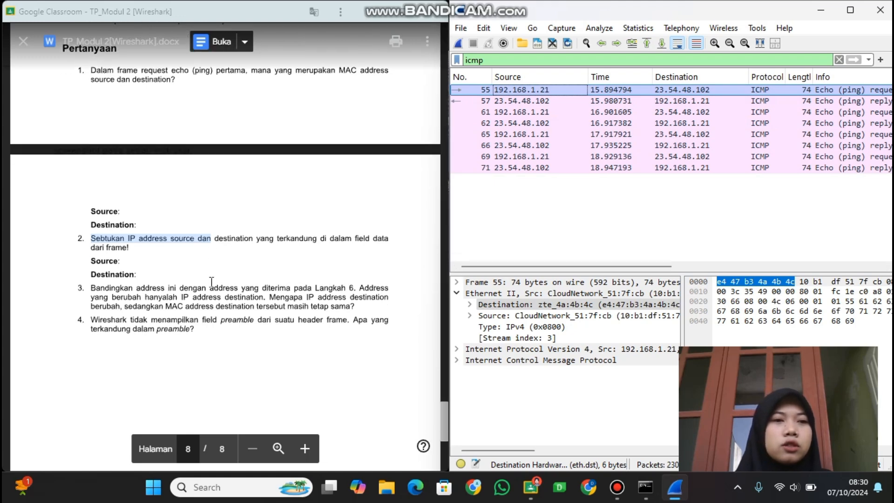
drag(92, 288, 254, 307)
click(90, 293)
drag(89, 293, 199, 298)
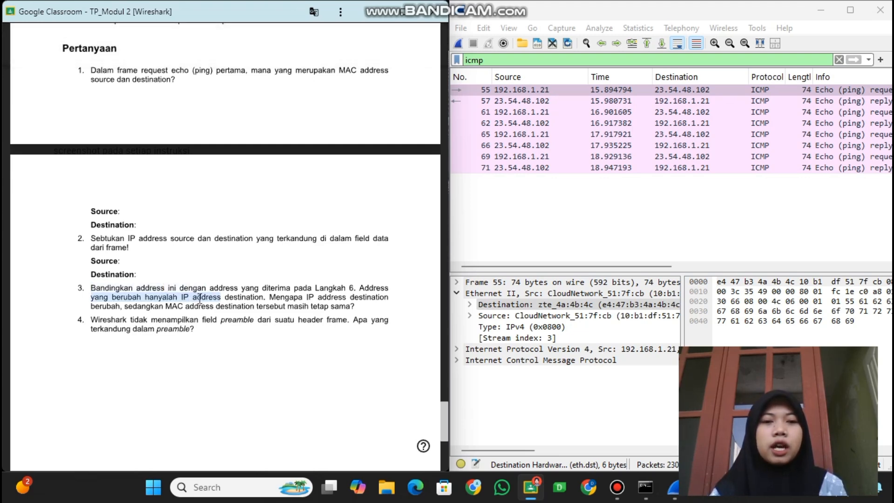
drag(199, 298, 231, 308)
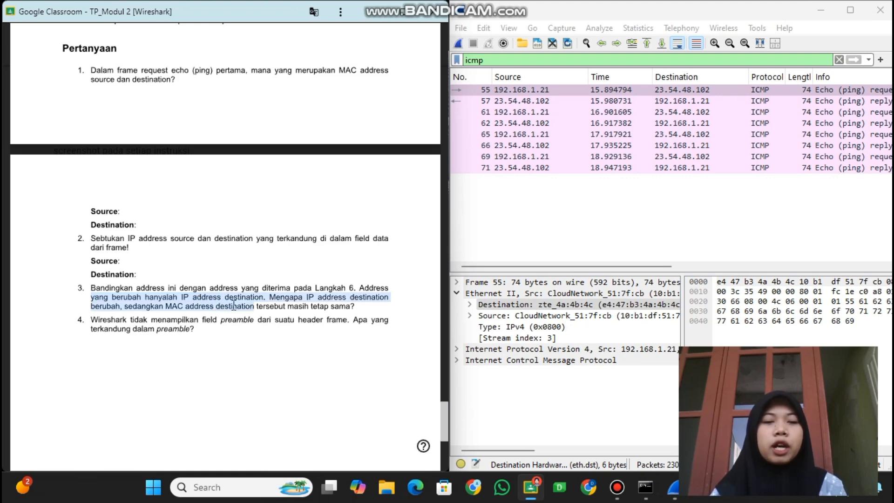
click(192, 286)
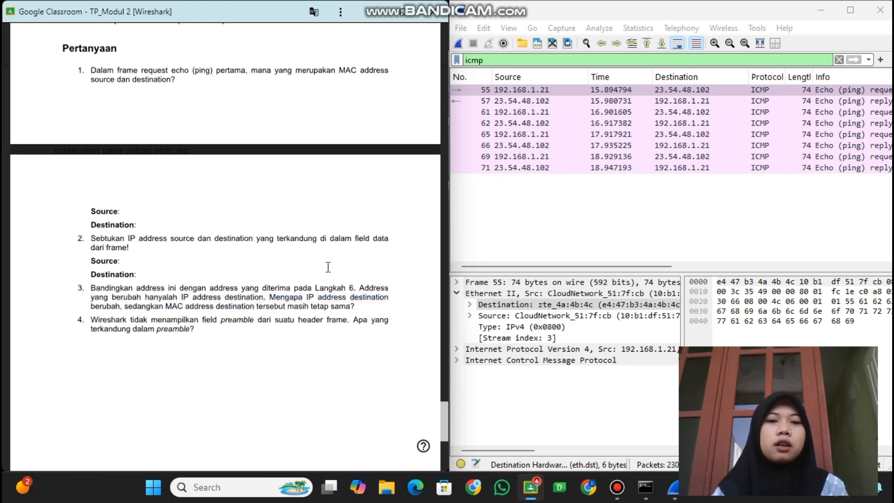
Switch to Command Prompt and mark the adapter's physical address in the earlier network configuration output.
click(645, 487)
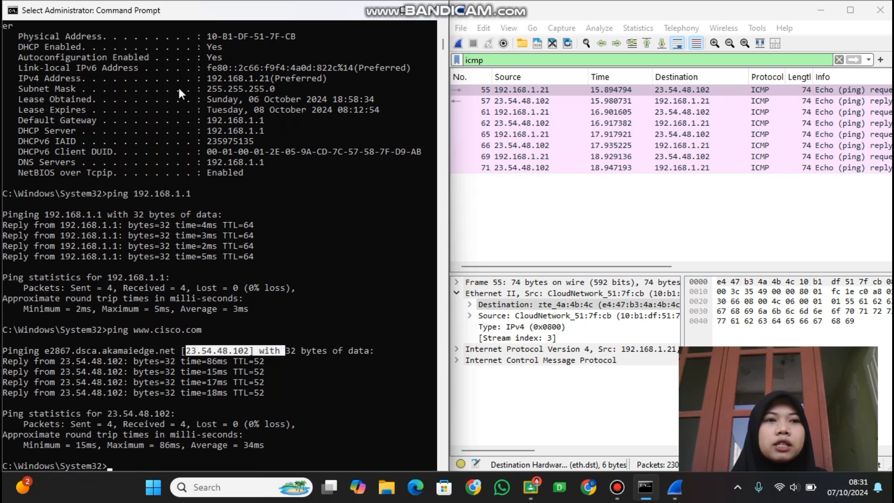
drag(207, 36, 323, 52)
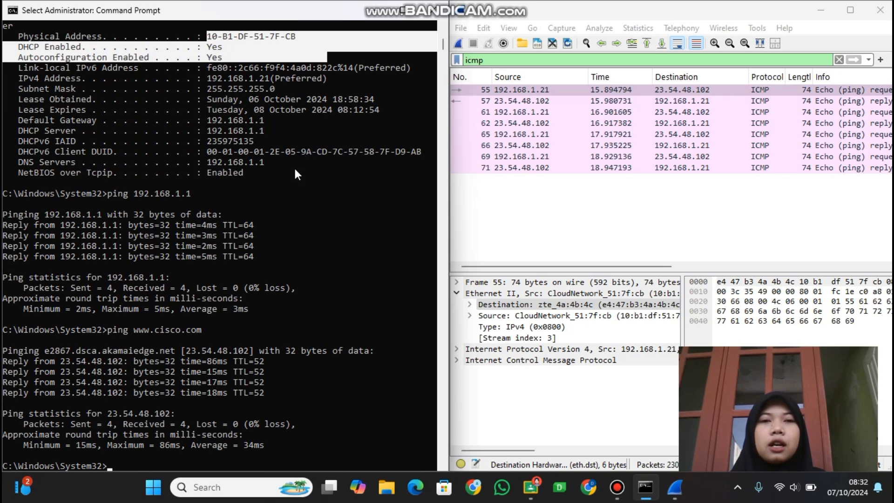
Return to the assignment document and highlight question 4 about what the frame header's preamble contains.
key(alt+Tab)
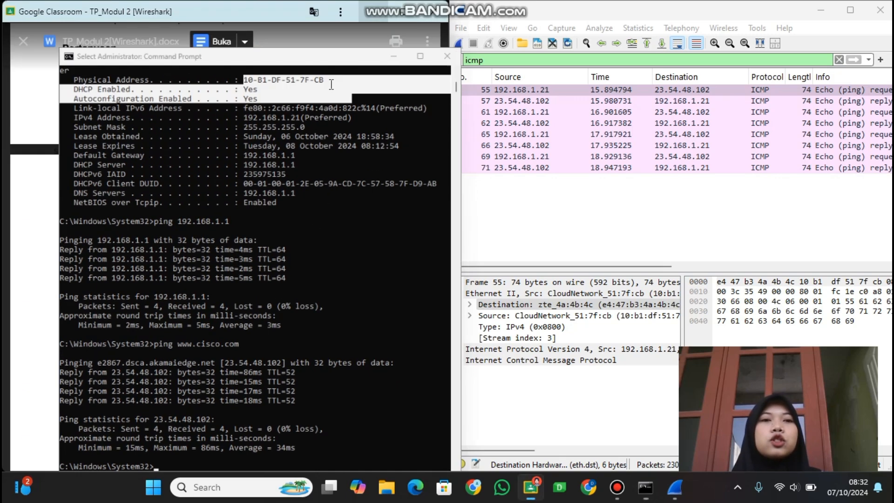
scroll(161, 176, down, 1)
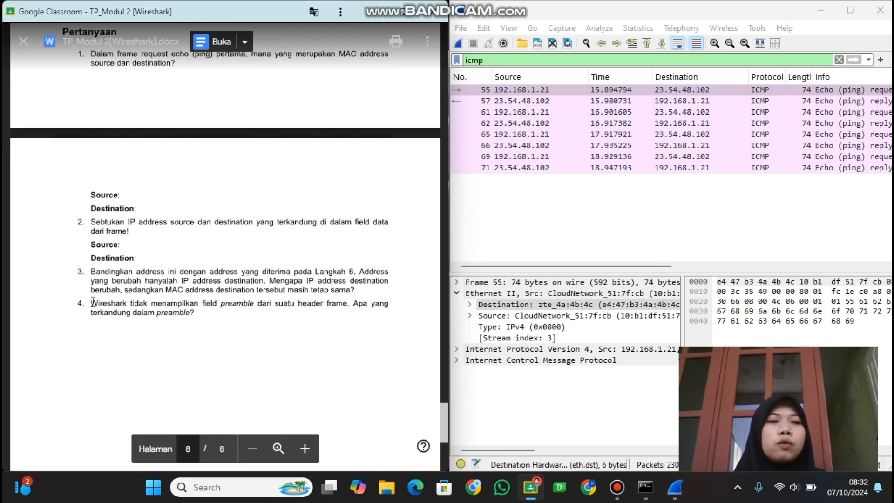
drag(91, 303, 193, 312)
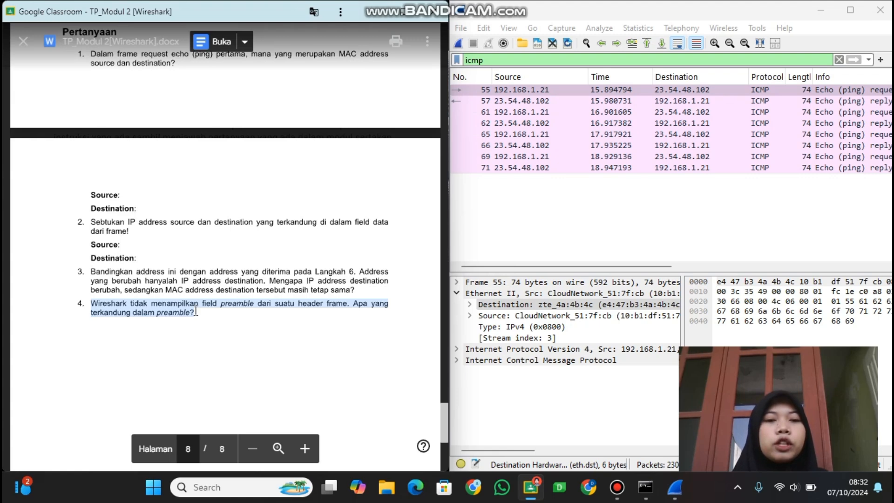